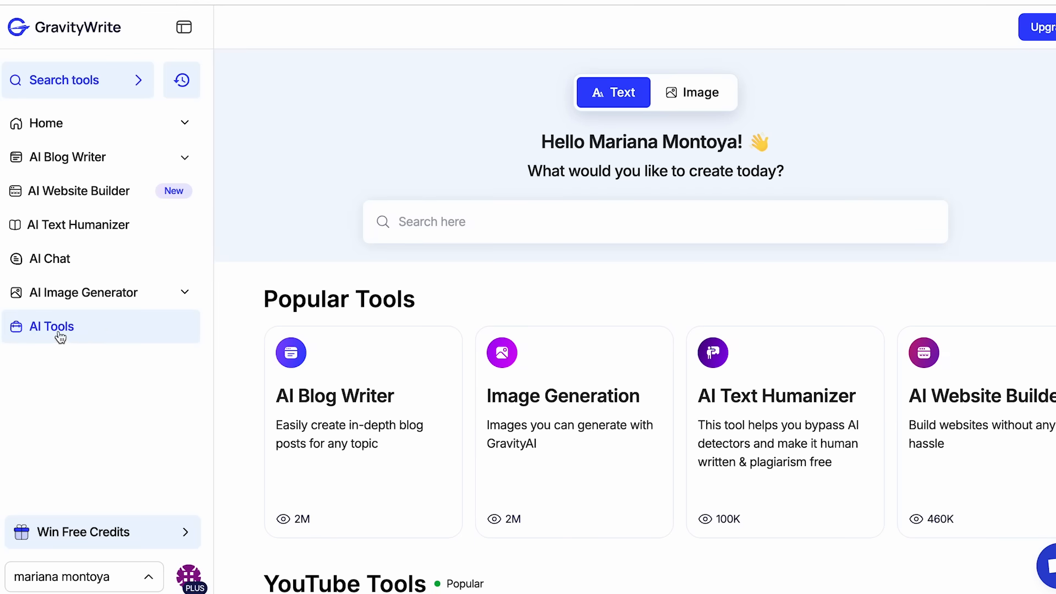
- Open the AI tools catalogue and show the tools in the Book Writing category
left_click(85, 330)
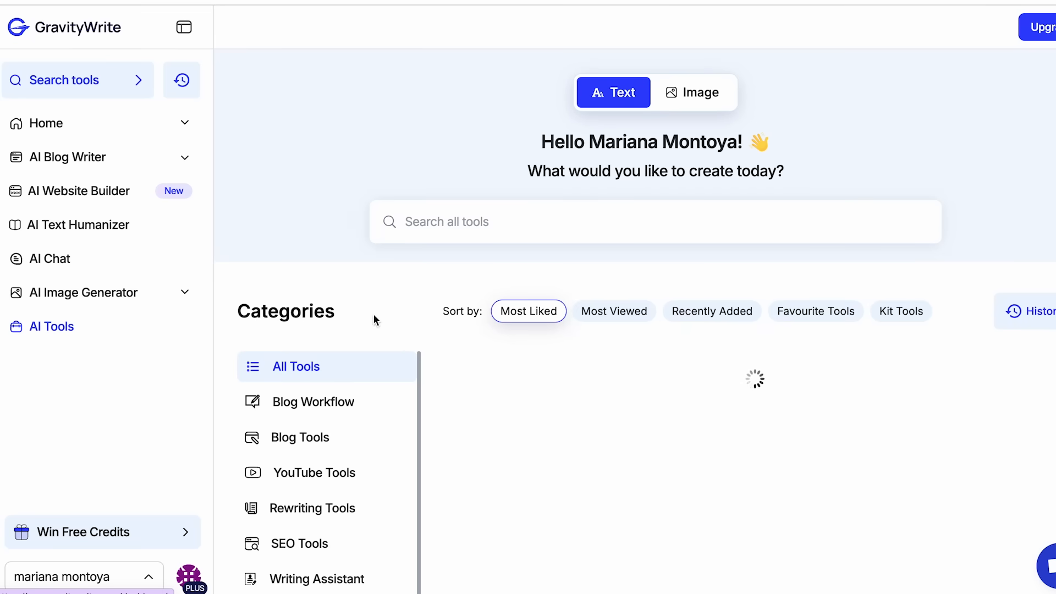
scroll(409, 318, "down", 2)
scroll(409, 317, "down", 2)
scroll(409, 317, "down", 1)
scroll(385, 368, "up", 1)
scroll(341, 438, "down", 4)
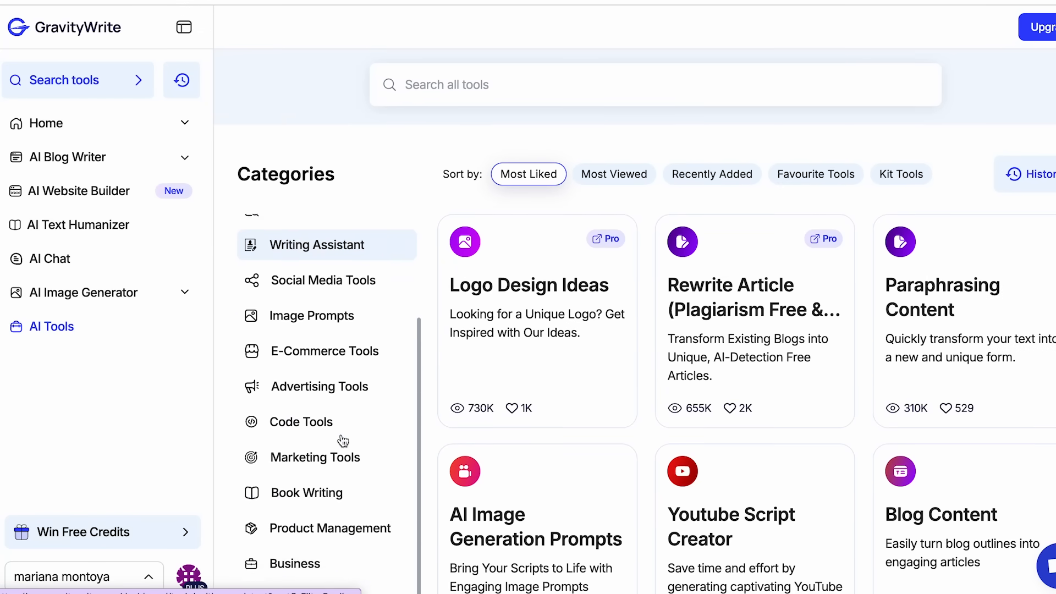
left_click(306, 477)
- Open the Kids Story Book Content Generator from the Book Writing tools and enter "The shy turtle" as the story title
scroll(556, 197, "up", 2)
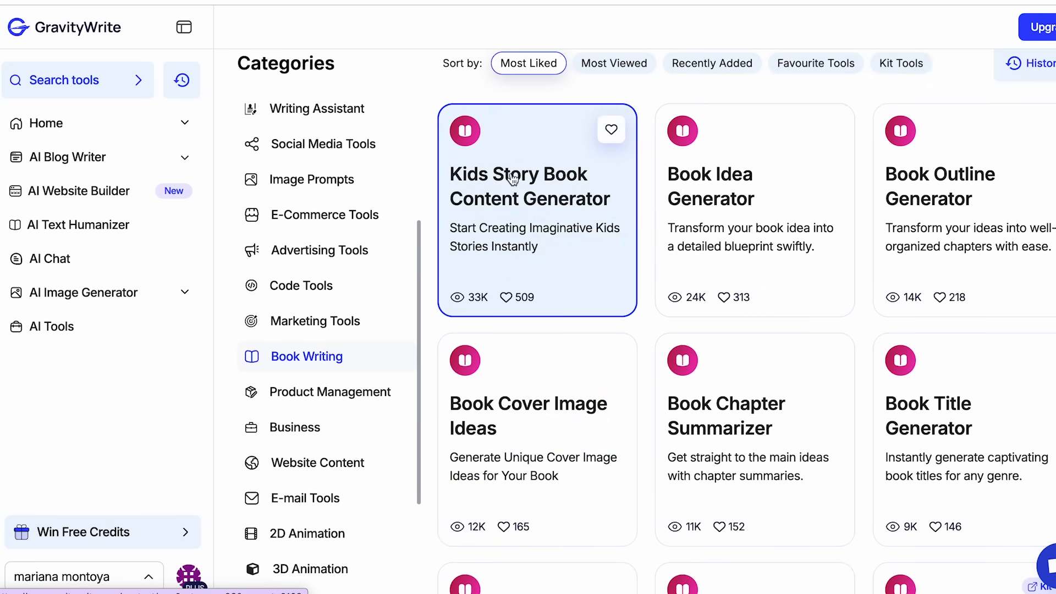
scroll(693, 296, "down", 10)
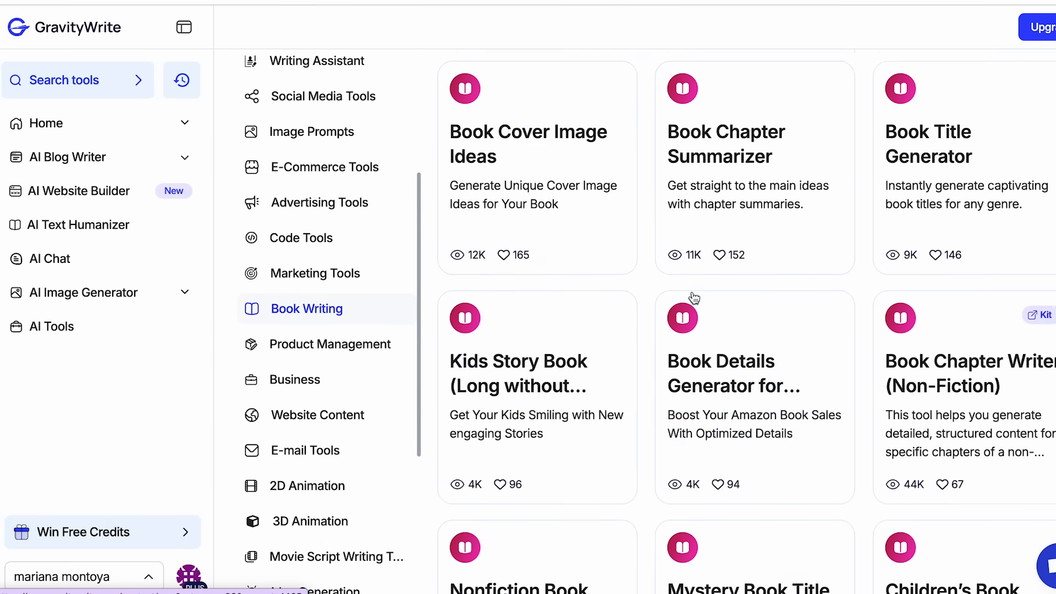
scroll(694, 297, "up", 8)
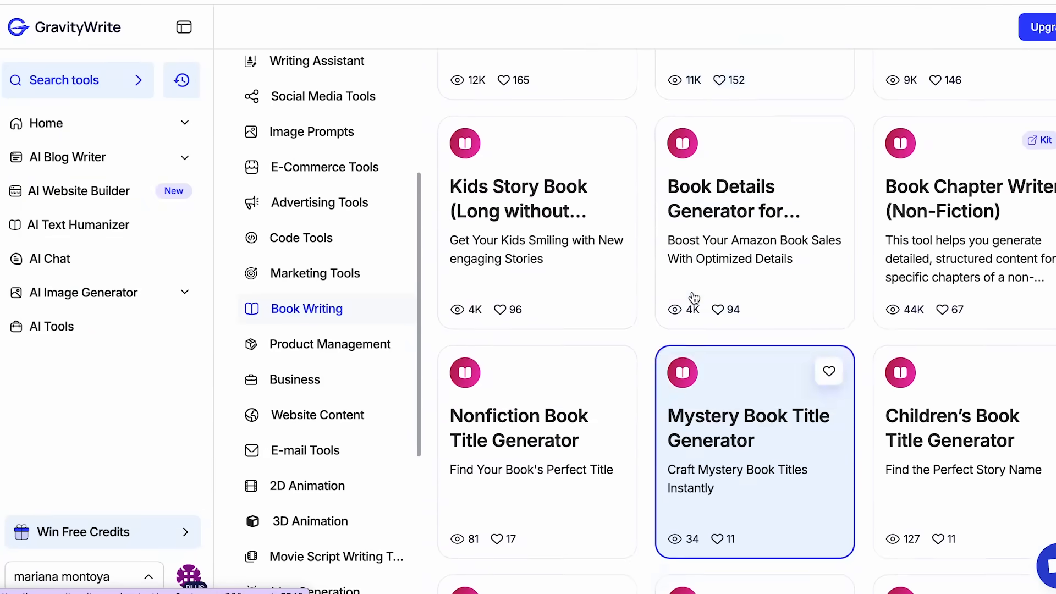
scroll(694, 297, "up", 2)
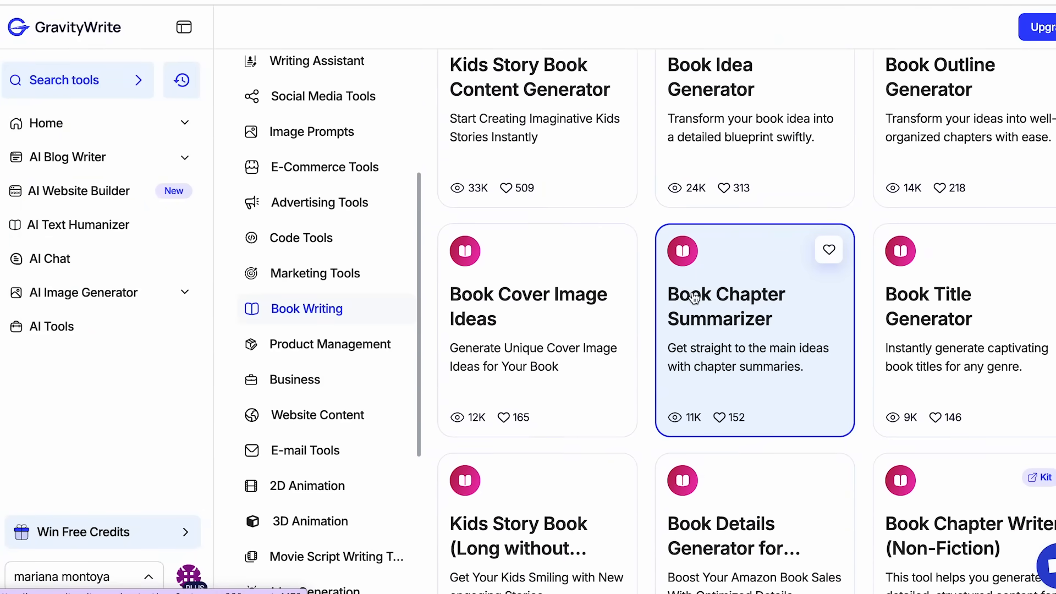
scroll(694, 297, "up", 3)
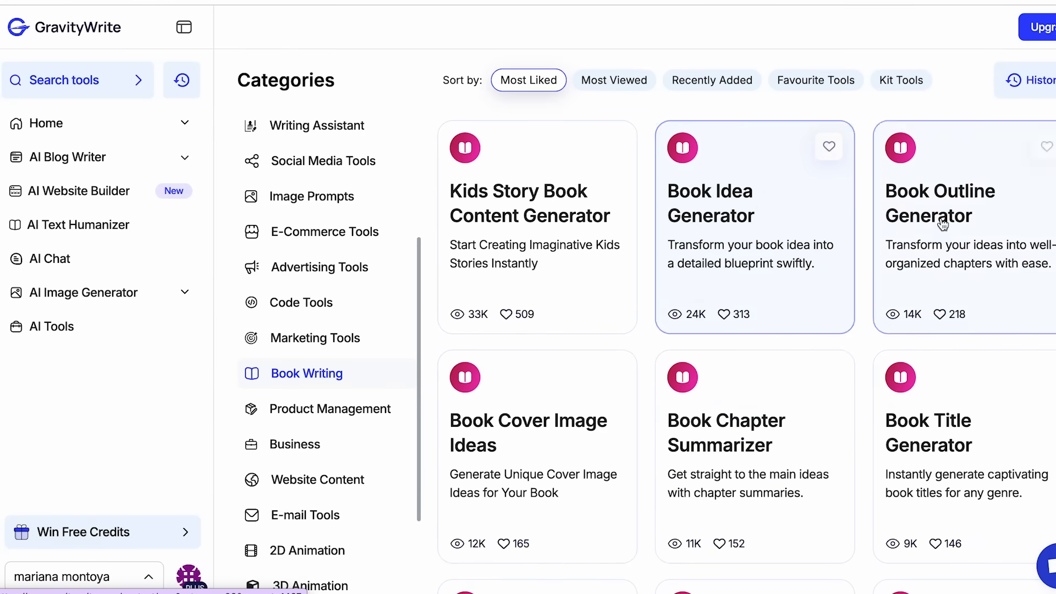
scroll(607, 477, "down", 2)
scroll(607, 477, "up", 3)
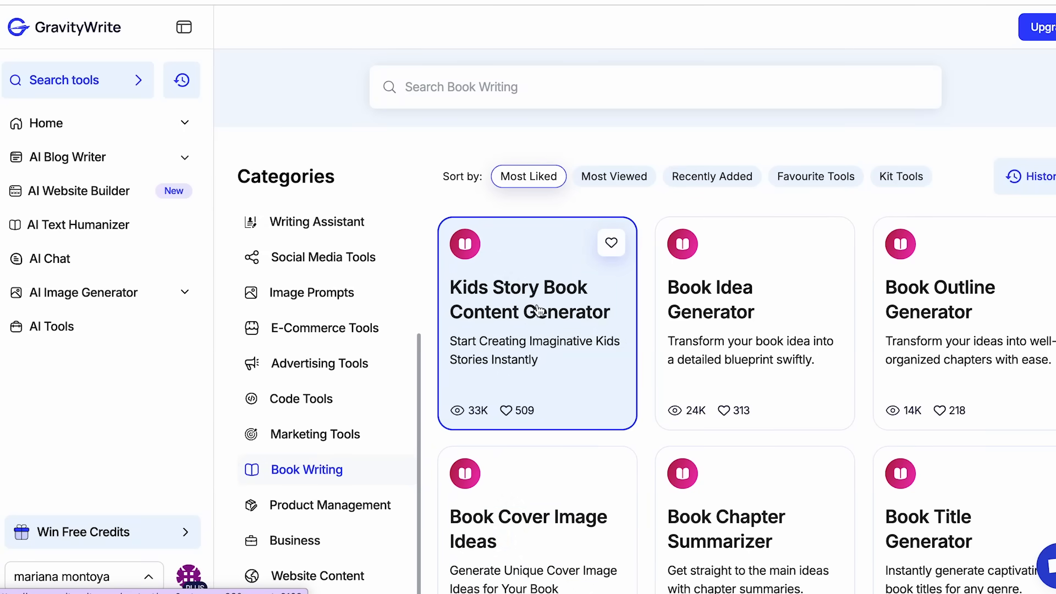
left_click(546, 337)
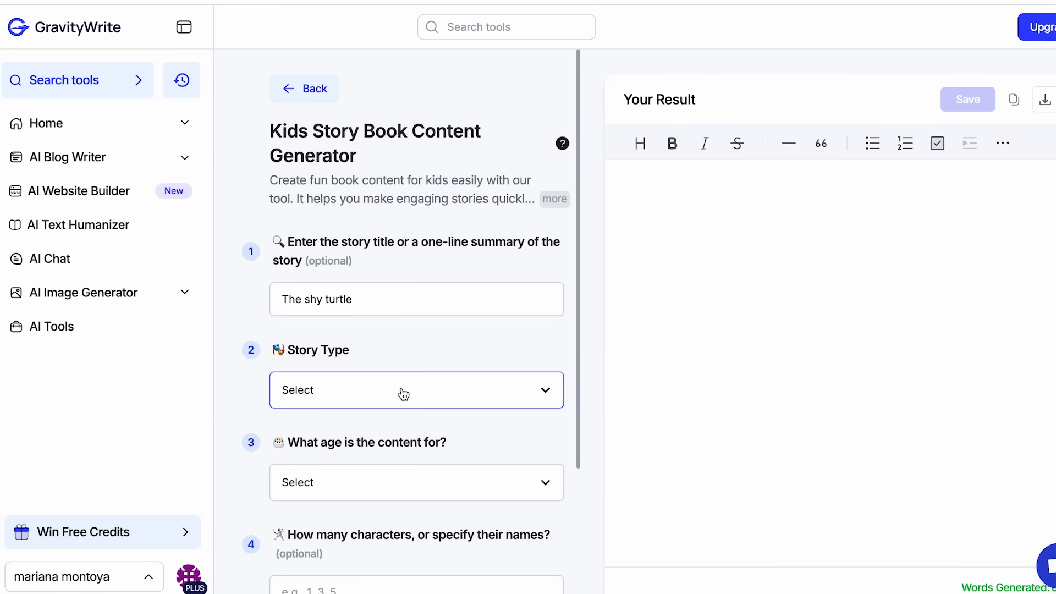
- Set the story type to Moral
left_click(404, 394)
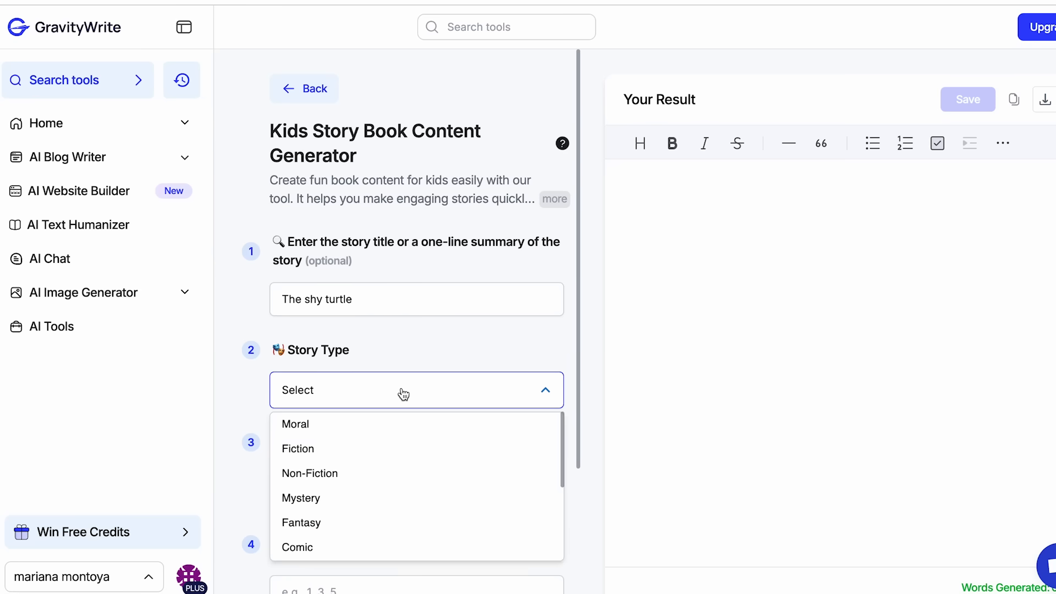
scroll(412, 338, "down", 3)
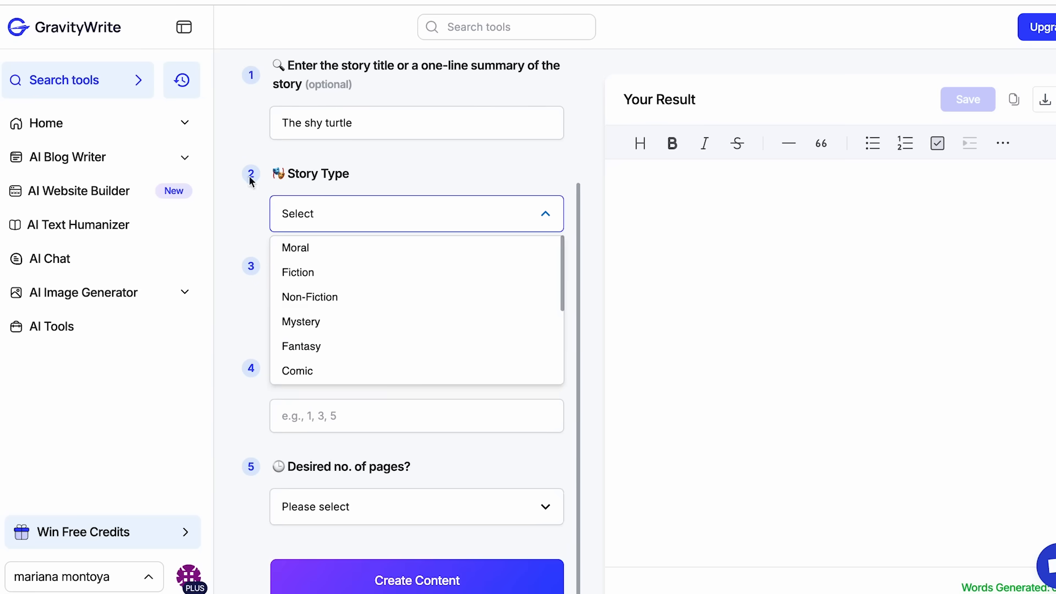
scroll(362, 299, "down", 3)
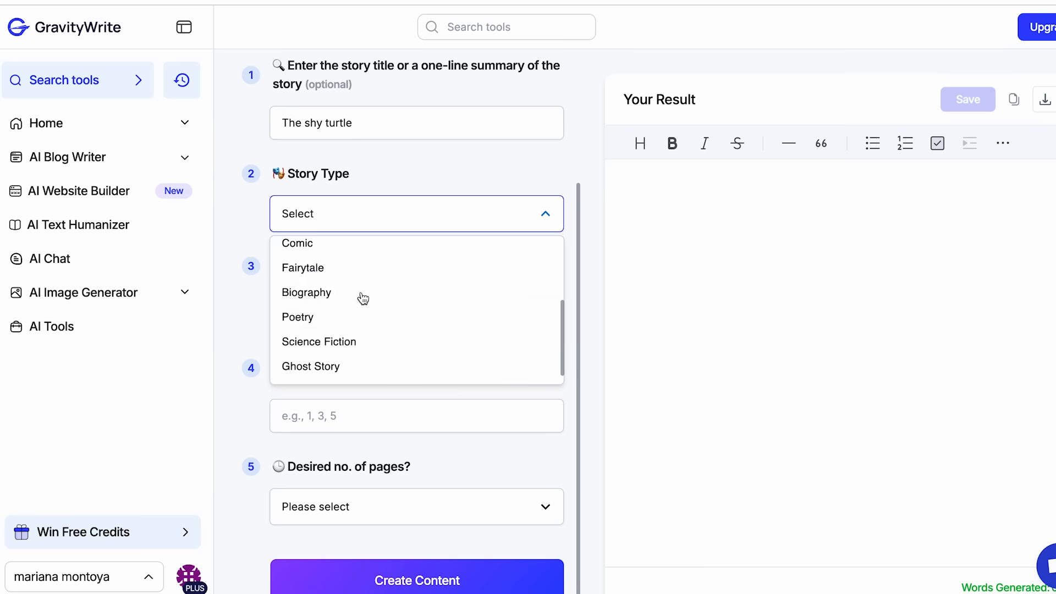
scroll(362, 297, "up", 6)
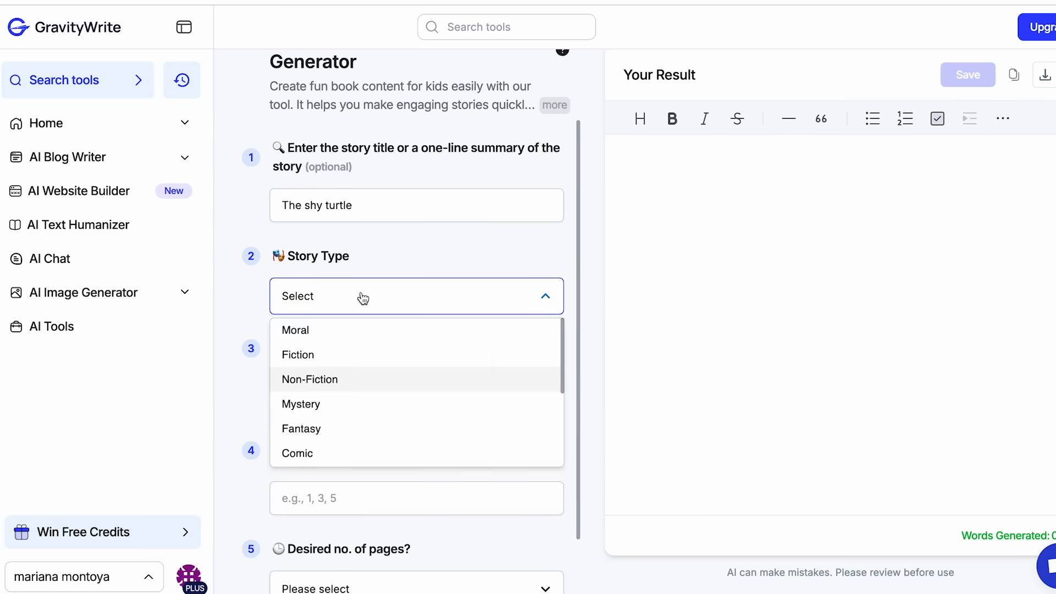
scroll(361, 292, "down", 3)
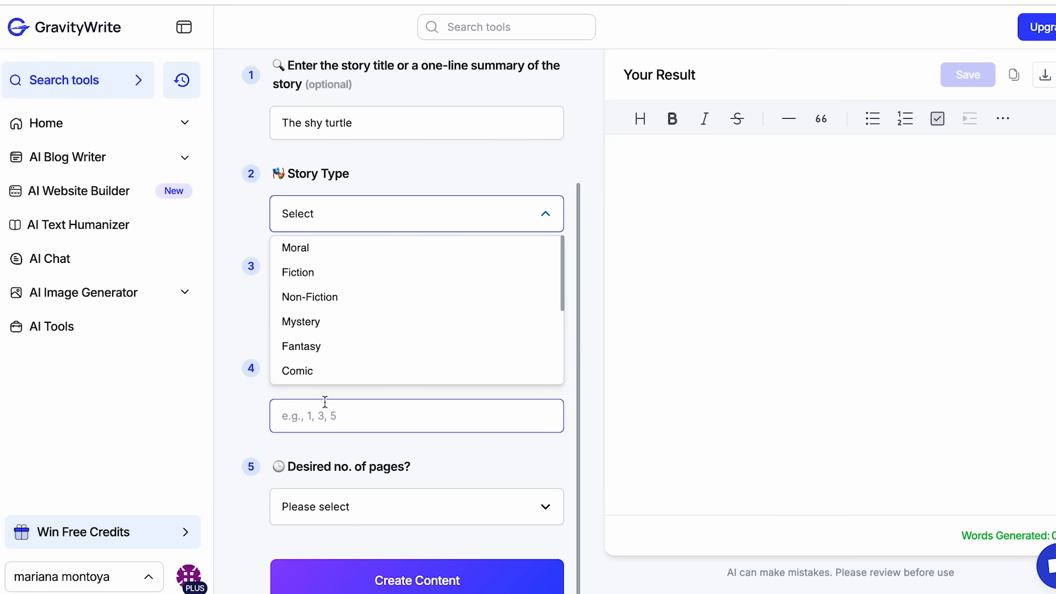
left_click(391, 248)
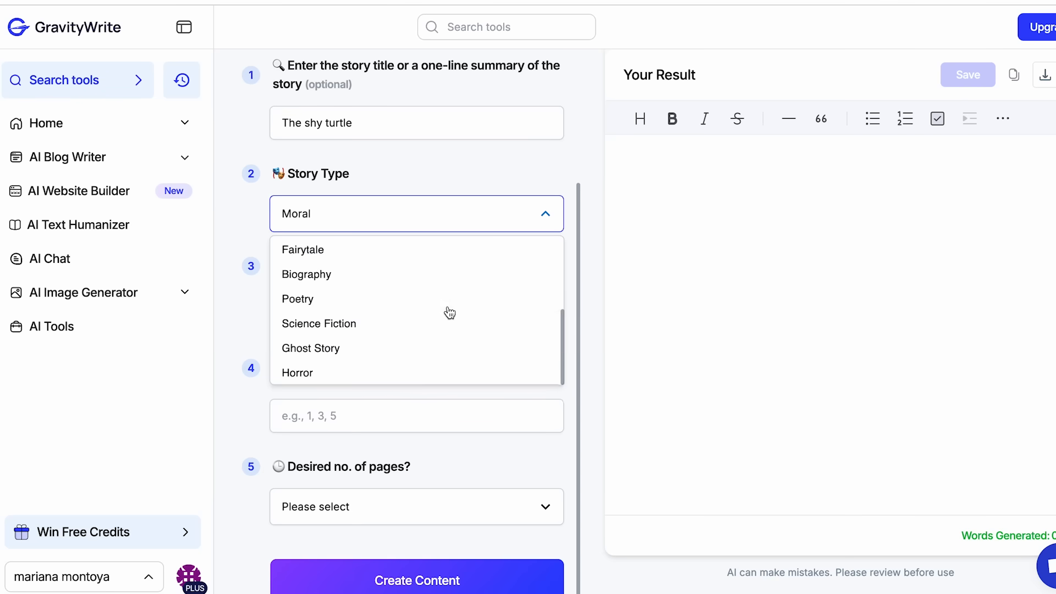
scroll(450, 314, "up", 3)
left_click(544, 215)
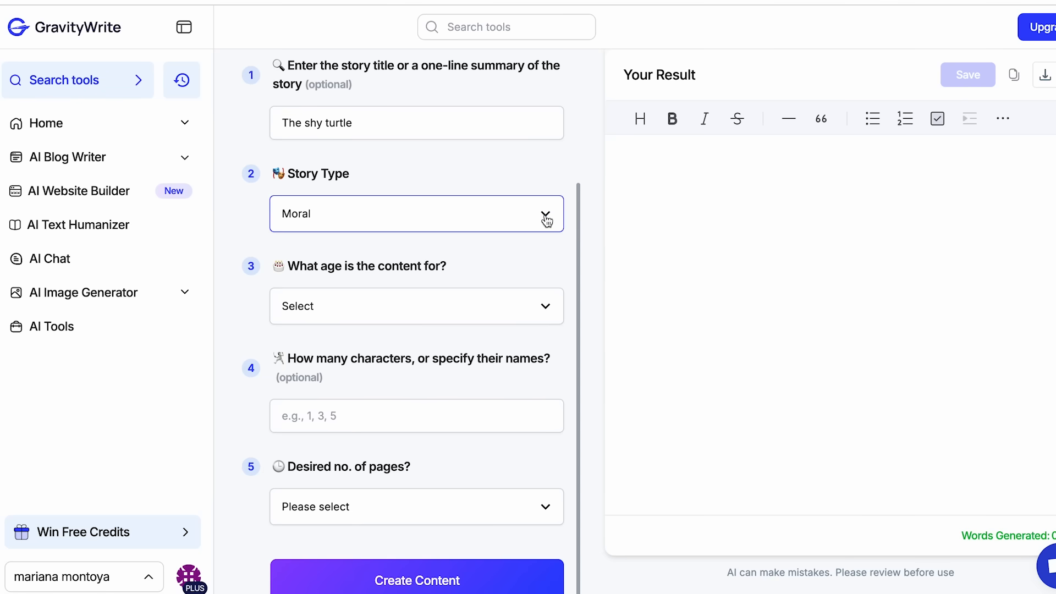
- Set the content age to Young readers (7 to 12 Years) and the number of characters to 2
left_click(460, 315)
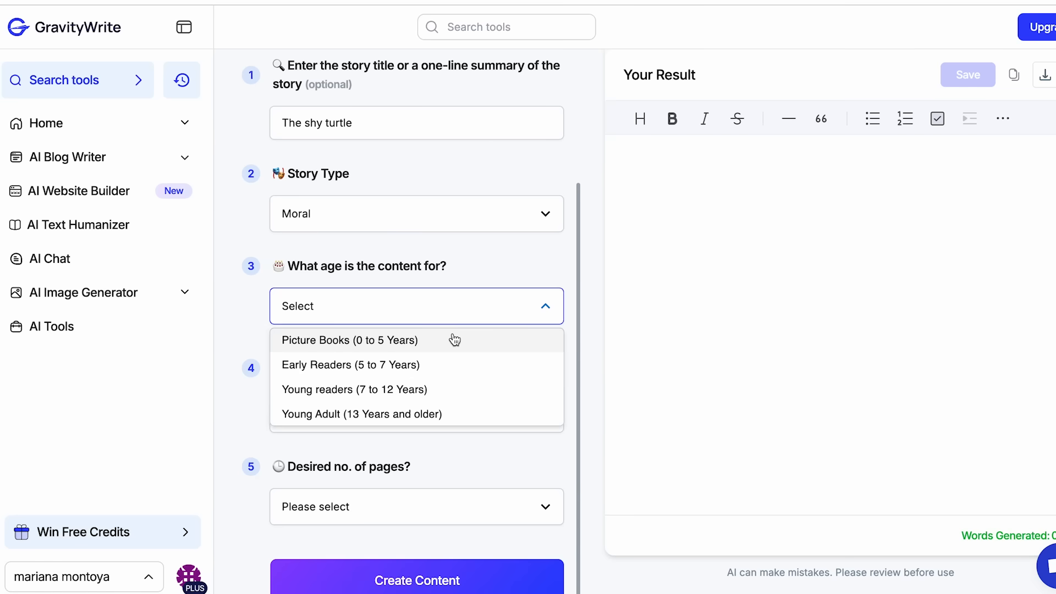
left_click(475, 393)
left_click(312, 412)
left_click(335, 388)
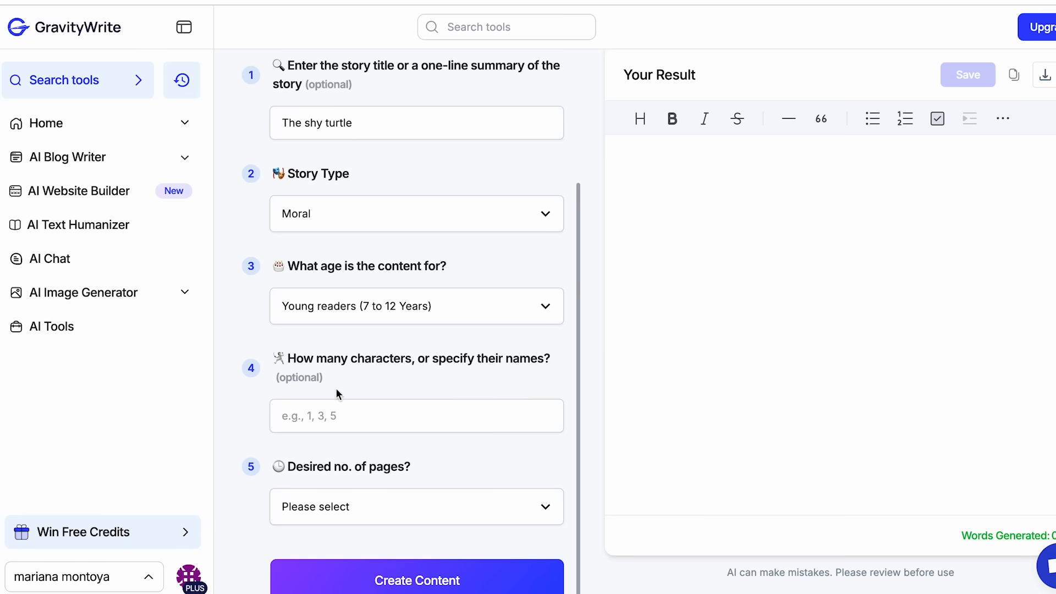
left_click(322, 416)
type("2")
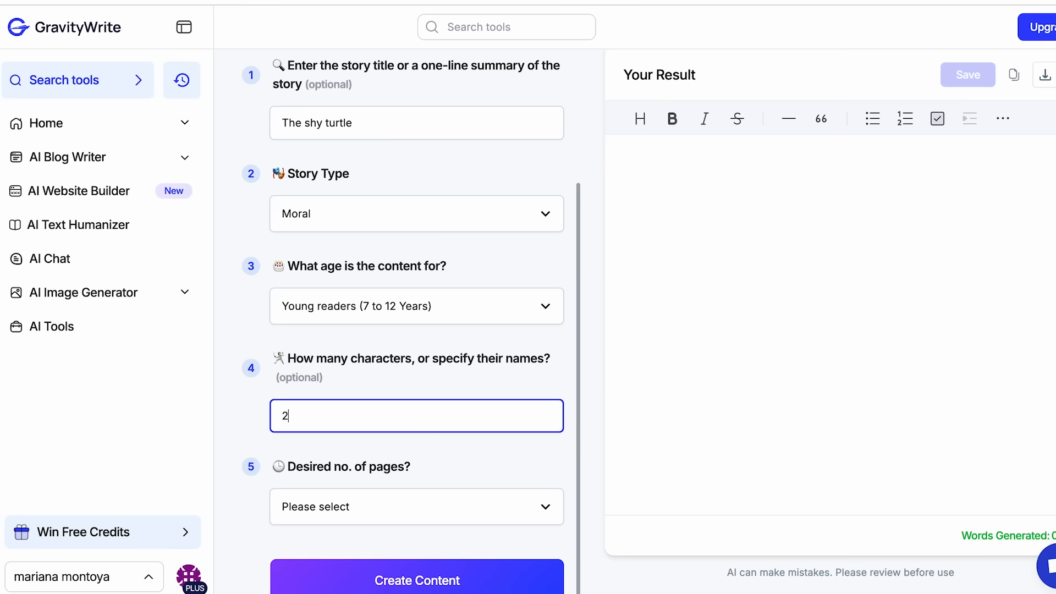
- Set the desired number of pages to 10 and generate the story content
left_click(407, 512)
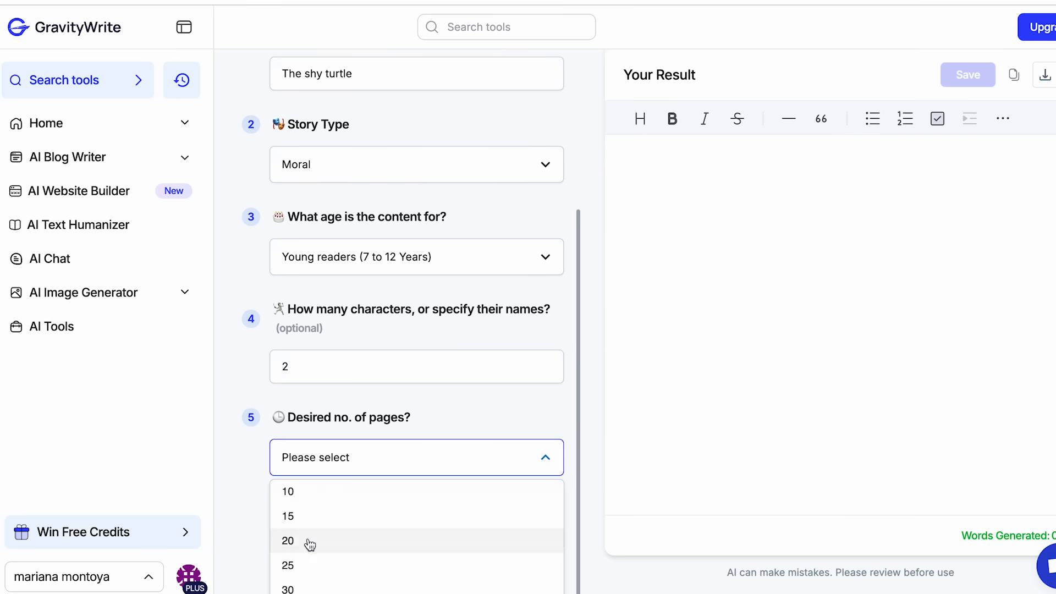
left_click(379, 502)
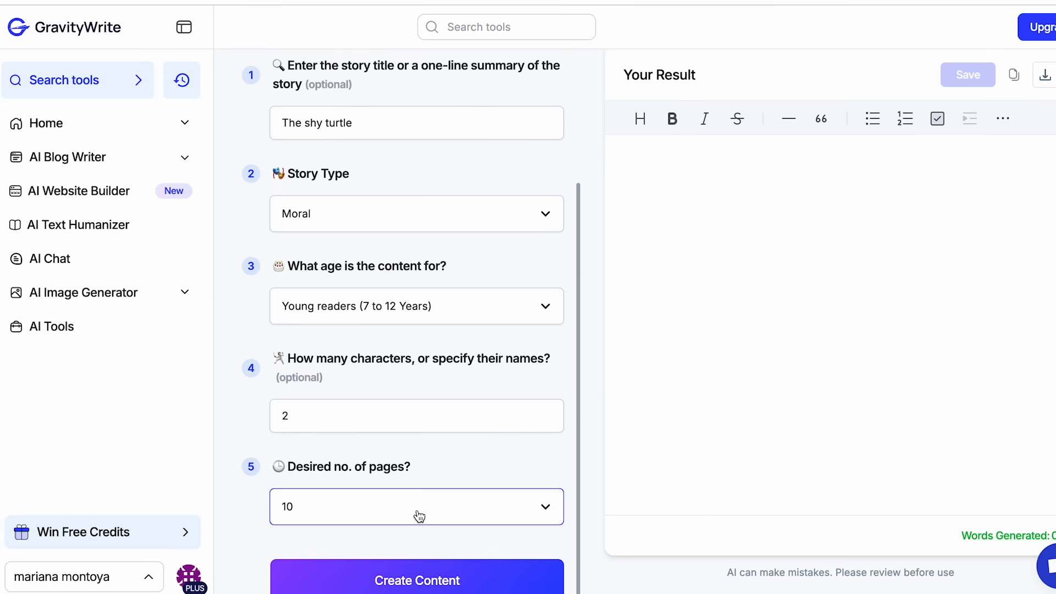
left_click(440, 579)
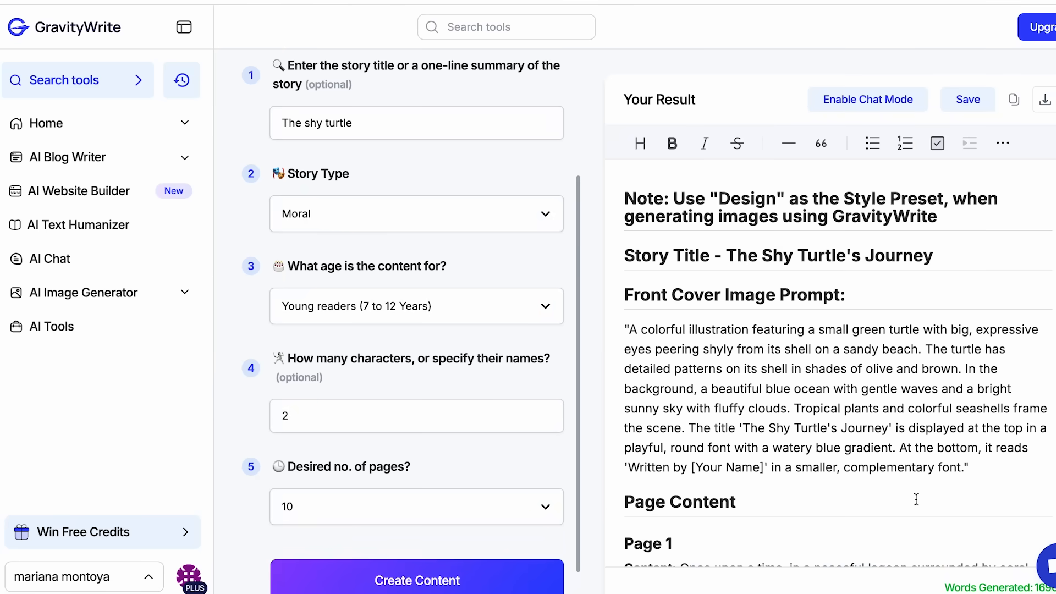
- Read through the generated story, examining the front cover prompt and each page's content and image prompt
scroll(916, 499, "down", 5)
scroll(898, 458, "up", 5)
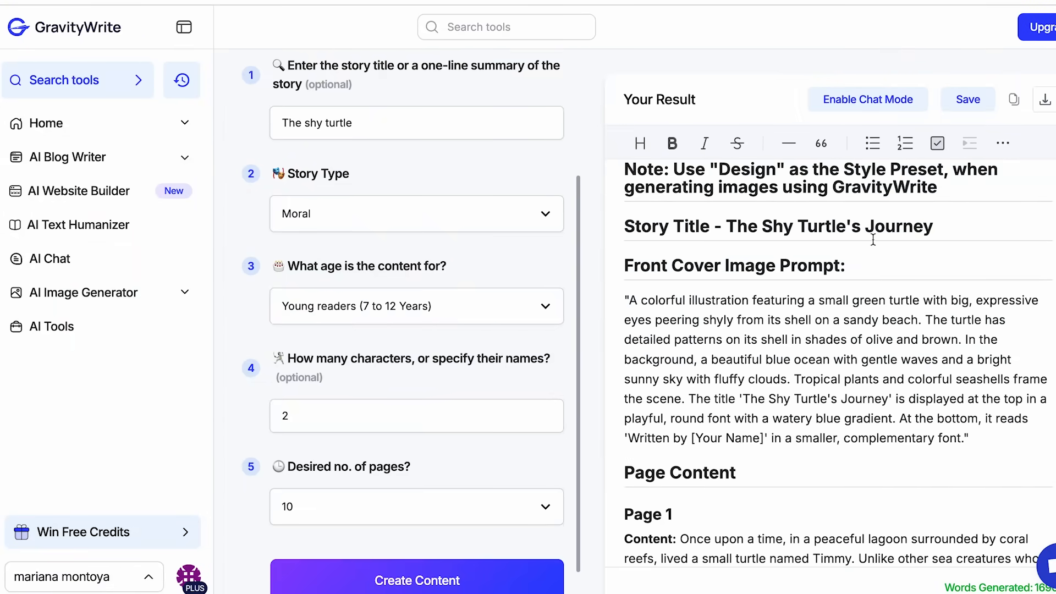
scroll(847, 348, "down", 1)
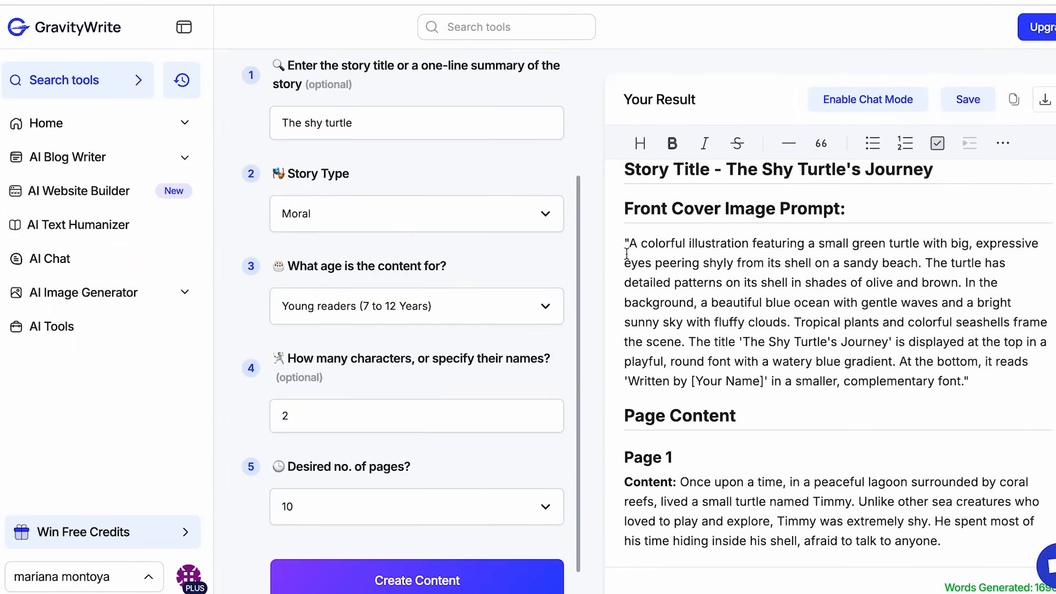
scroll(763, 350, "down", 2)
scroll(763, 351, "down", 3)
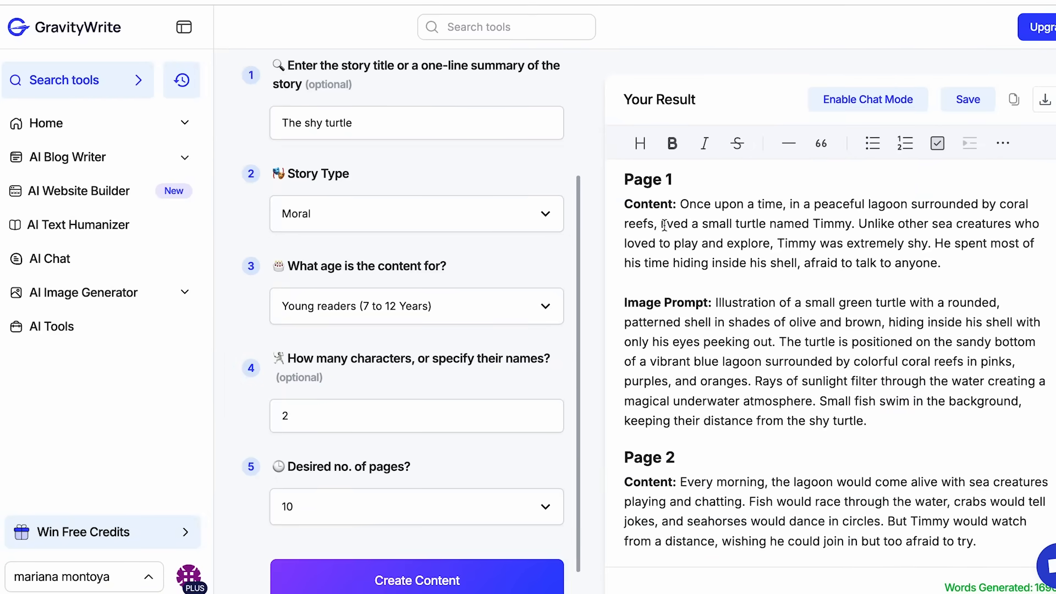
scroll(762, 374, "down", 1)
scroll(763, 374, "down", 5)
scroll(762, 374, "down", 17)
scroll(763, 374, "down", 20)
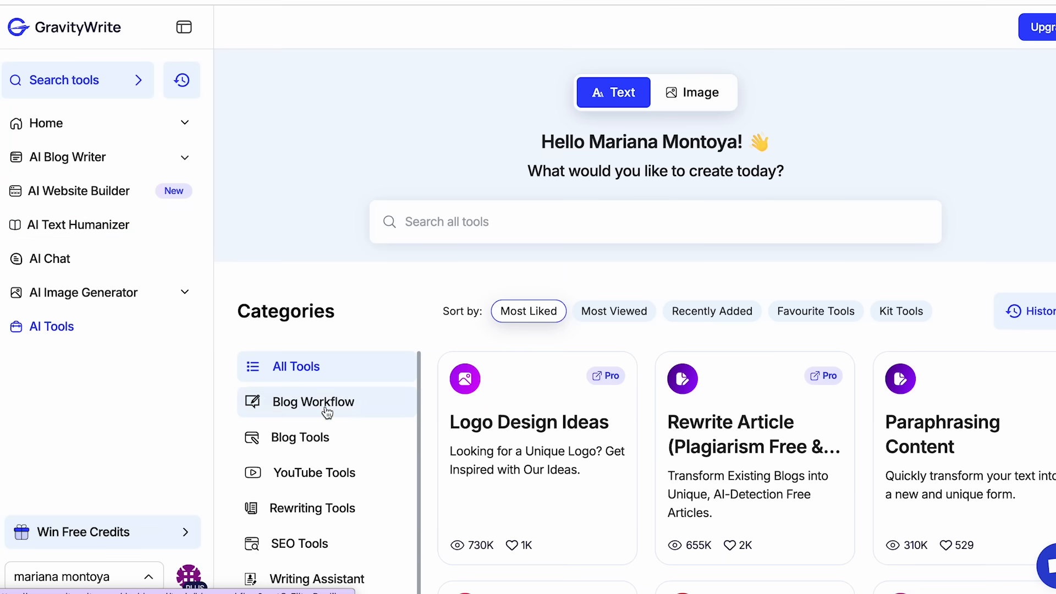
scroll(324, 407, "down", 3)
scroll(314, 404, "up", 2)
scroll(385, 242, "down", 3)
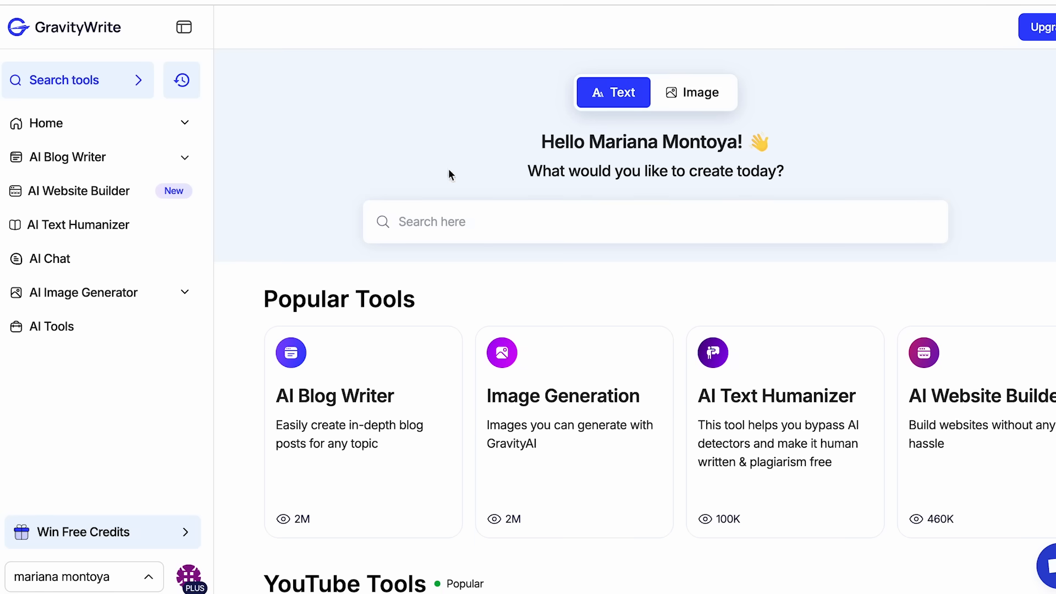
- Open the Storybook Library under the AI image generator and delete the existing storybook "The Shy Turtle's Journey"
left_click(186, 297)
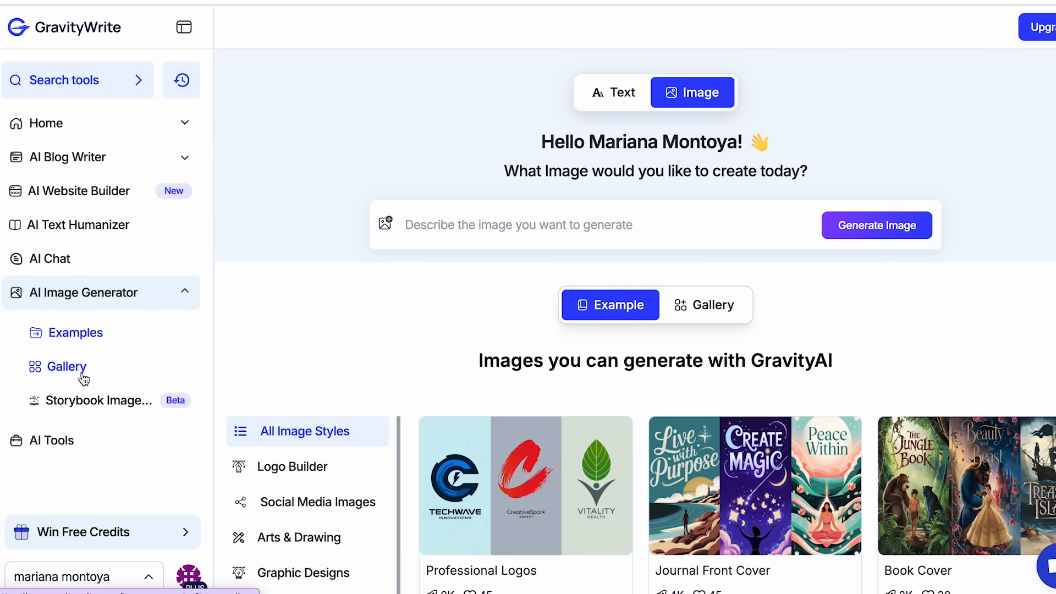
left_click(155, 404)
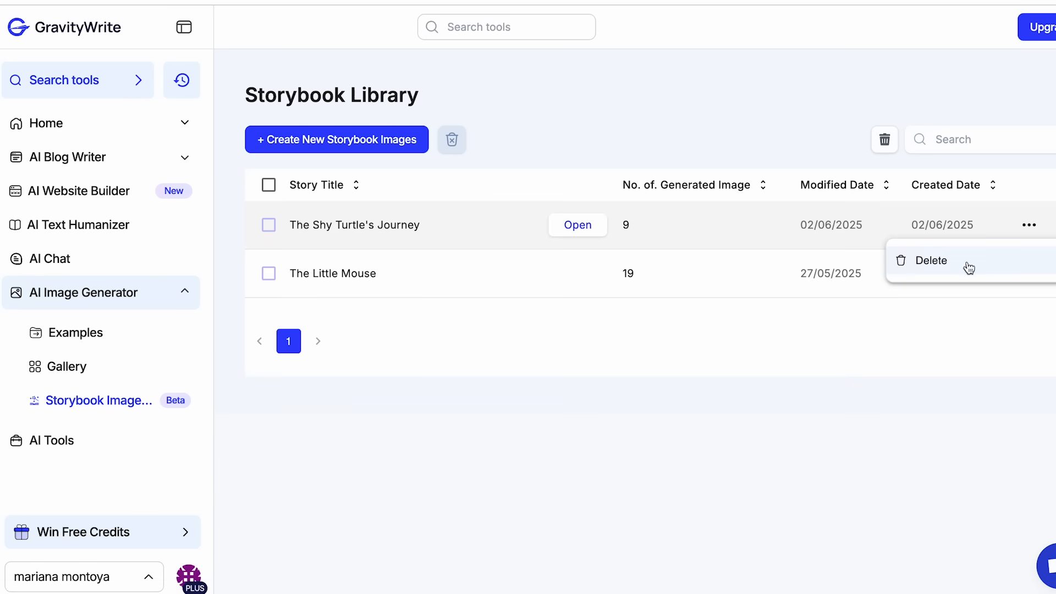
left_click(902, 266)
left_click(505, 375)
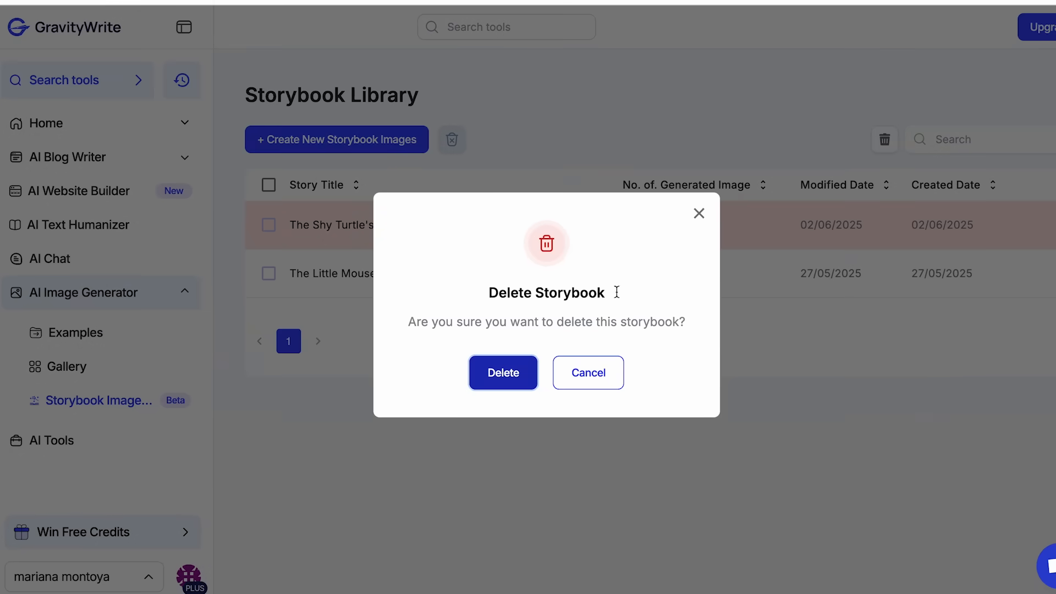
- Start a new set of storybook images with the story title "The Shy Turtle's Journey"
left_click(367, 139)
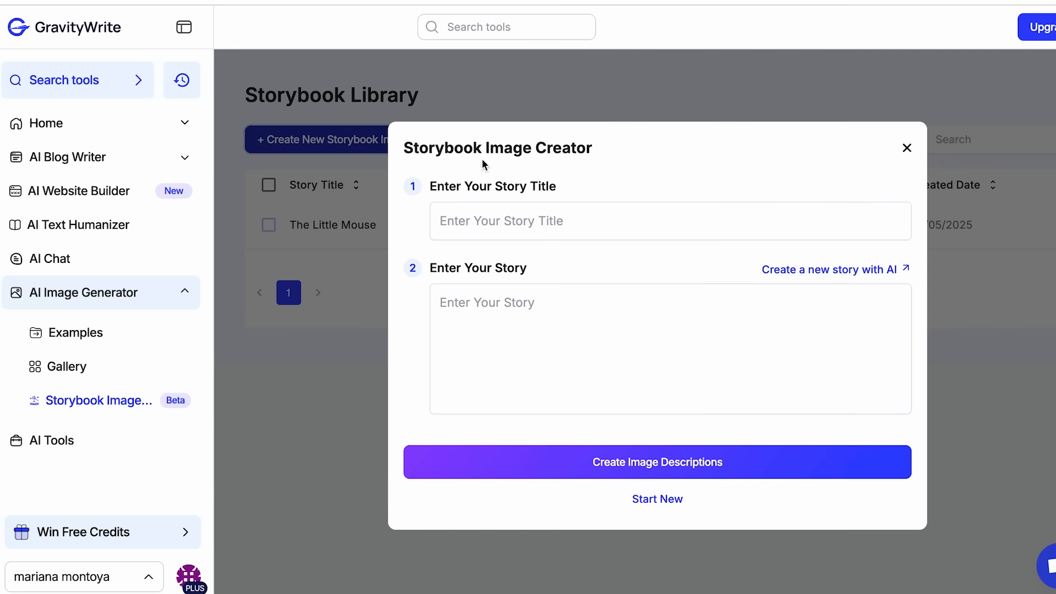
left_click(578, 225)
left_click(506, 320)
left_click(505, 315)
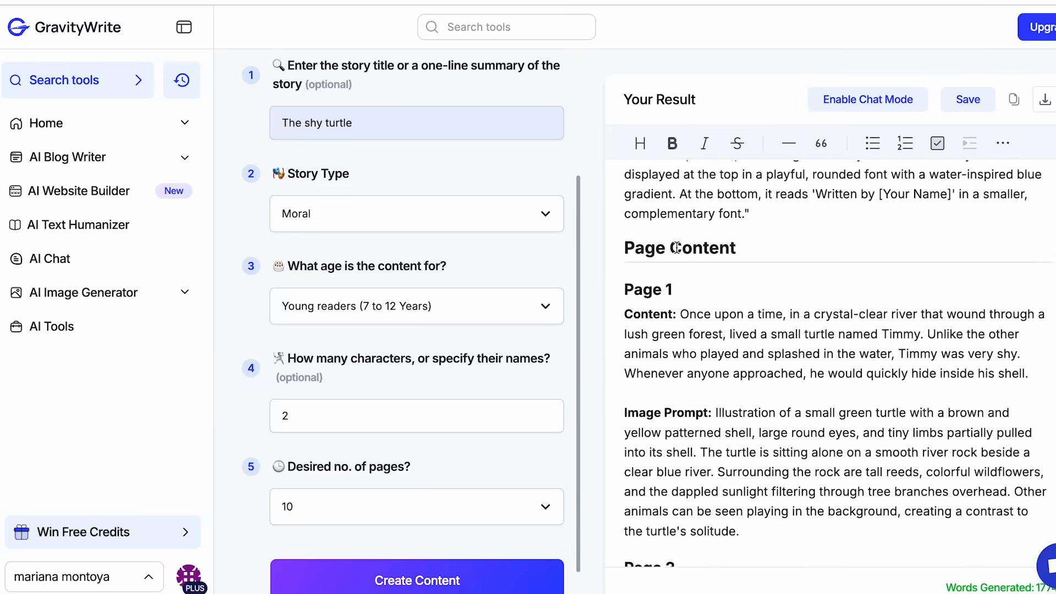
- Copy the generated story from the Page 1 heading up to the back cover prompt into the Storybook Image Creator's story field
scroll(625, 250, "down", 1)
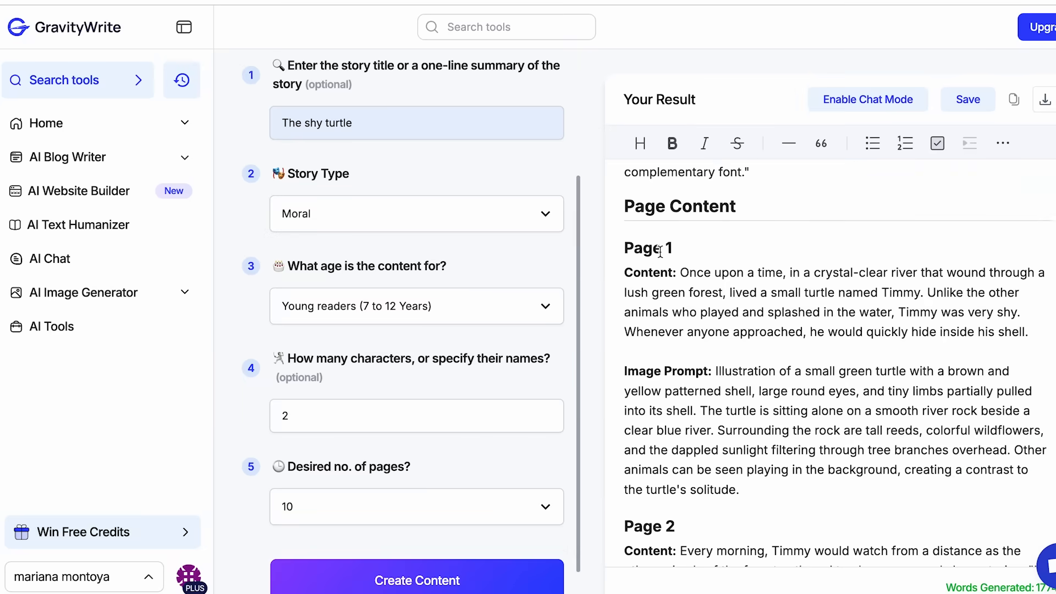
left_click_drag(625, 250, 976, 253)
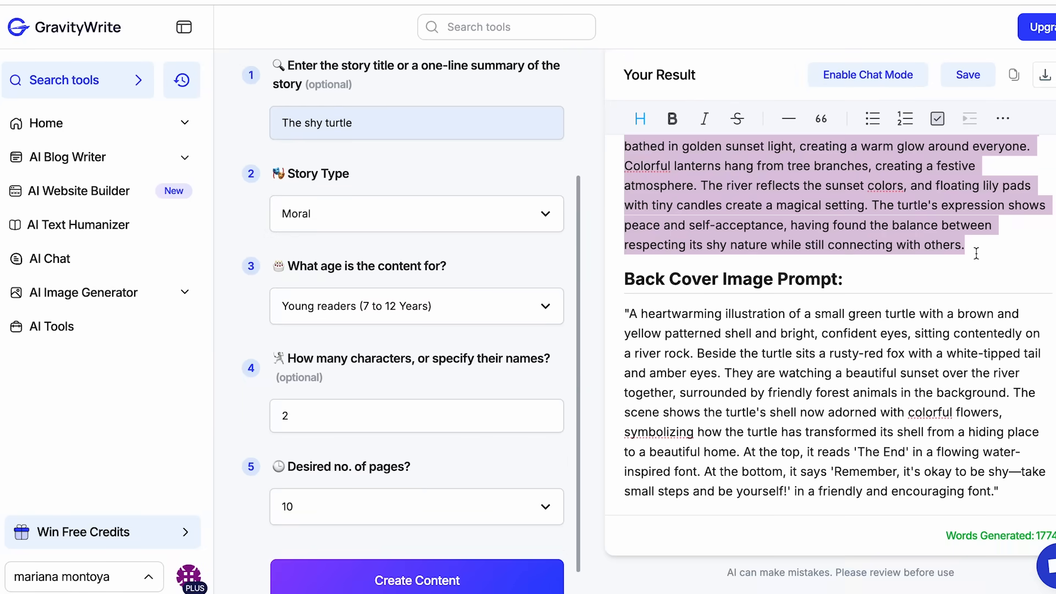
left_click(727, 2)
left_click(532, 307)
key("ctrl+v")
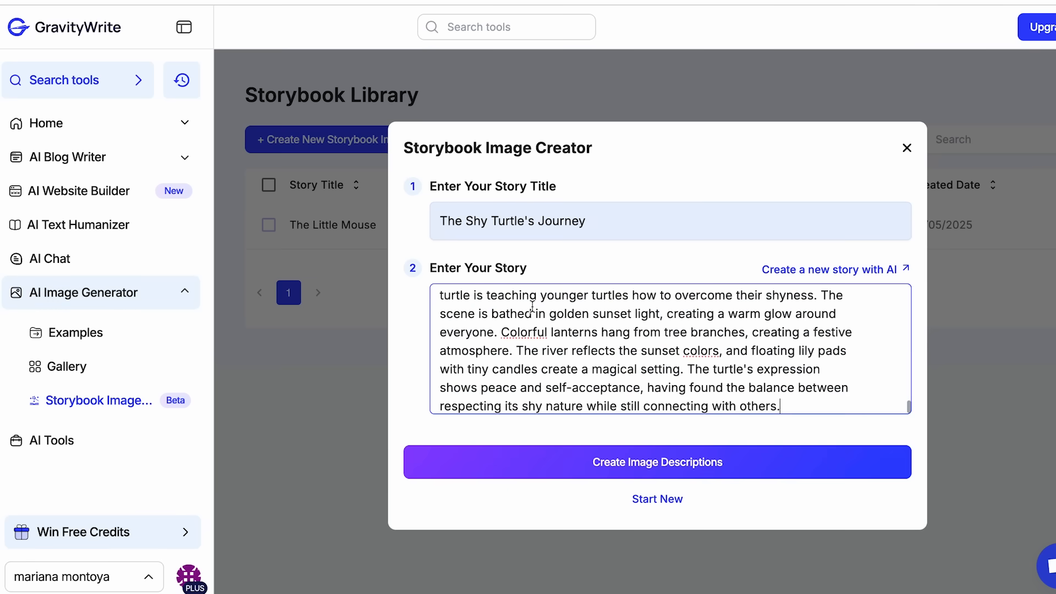
- Check the pasted story text and create the image descriptions for "The Shy Turtle's Journey"
scroll(602, 329, "up", 2)
scroll(645, 308, "down", 3)
scroll(644, 308, "up", 5)
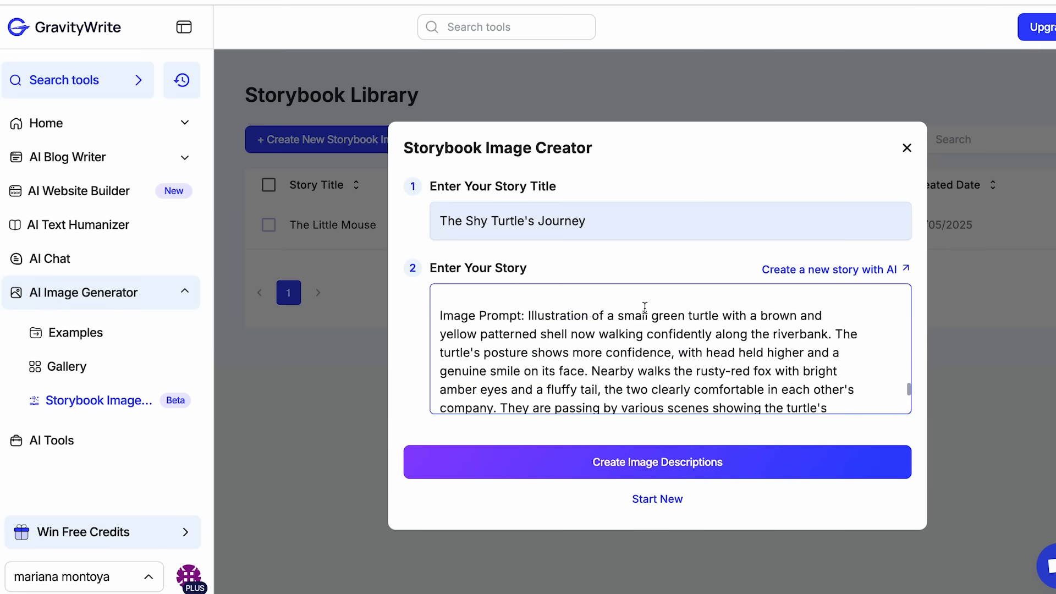
left_click(608, 464)
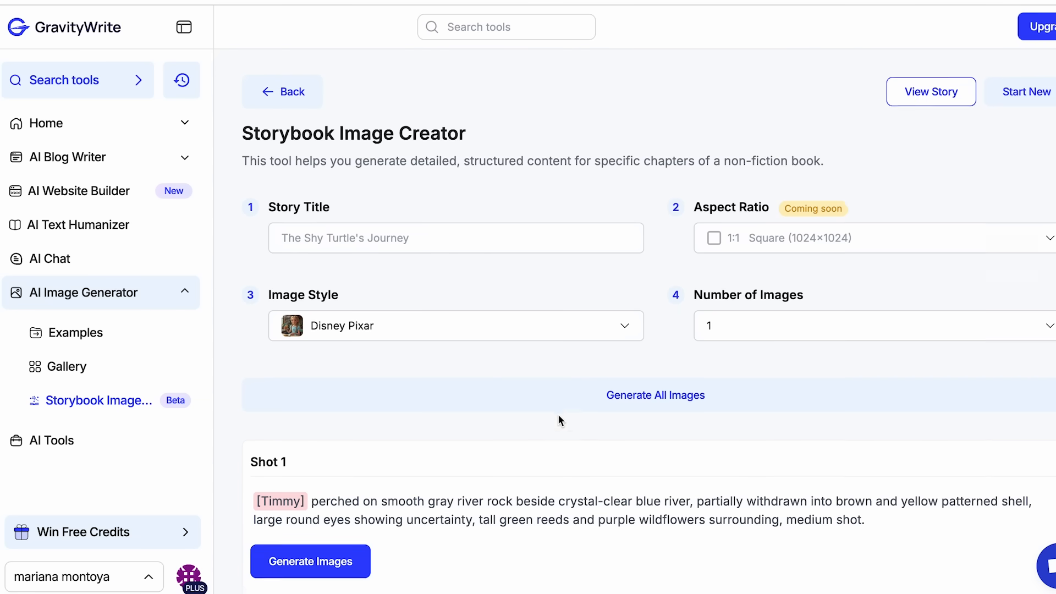
- Review the generated shot descriptions and set the image style to Watercolor Painting
scroll(558, 414, "down", 5)
scroll(558, 419, "down", 5)
scroll(558, 420, "up", 4)
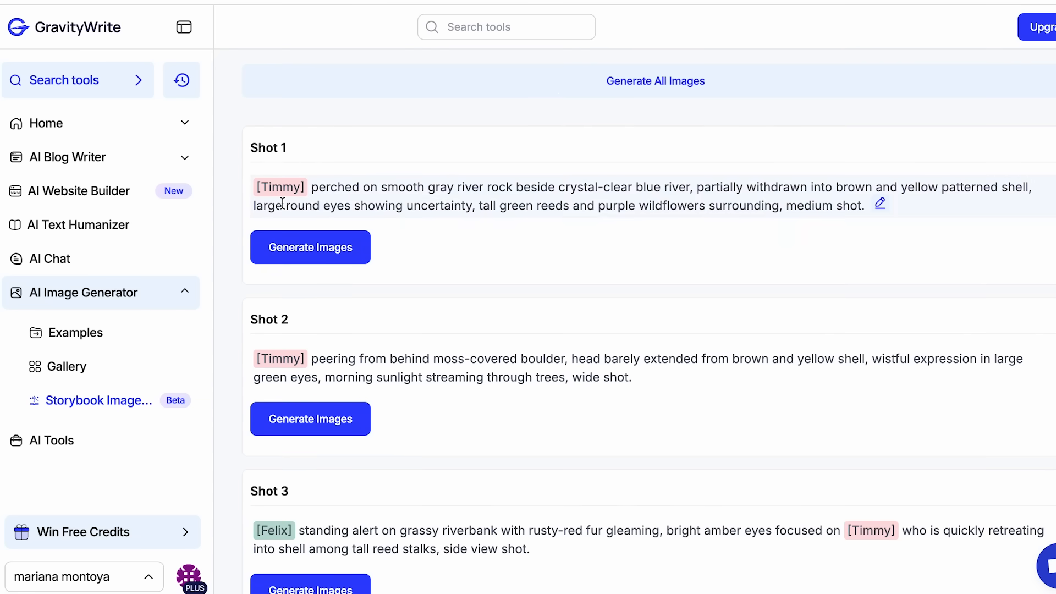
mouse_move(286, 197)
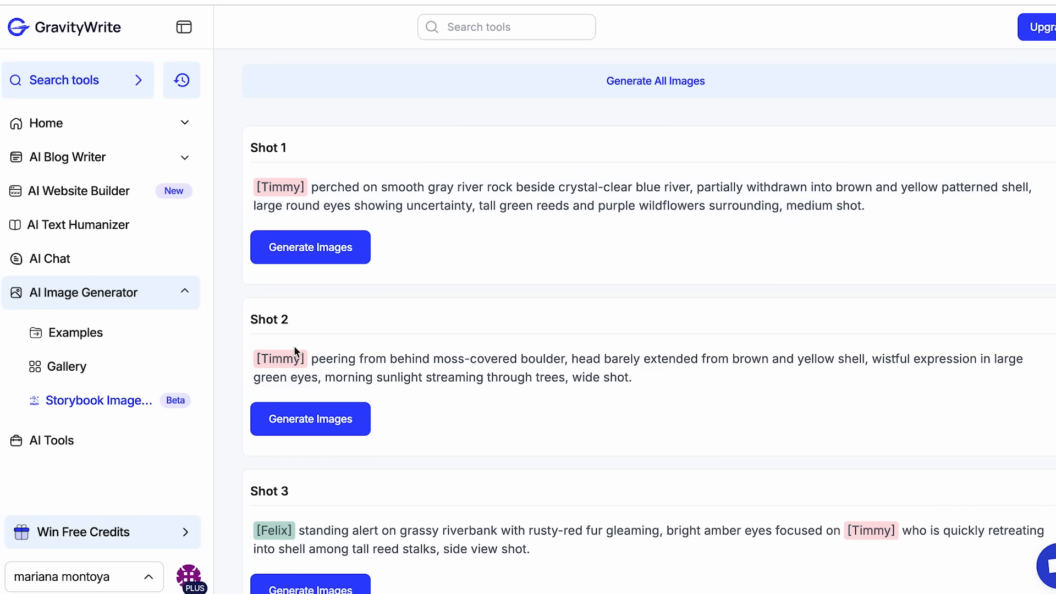
mouse_move(690, 200)
scroll(388, 210, "up", 5)
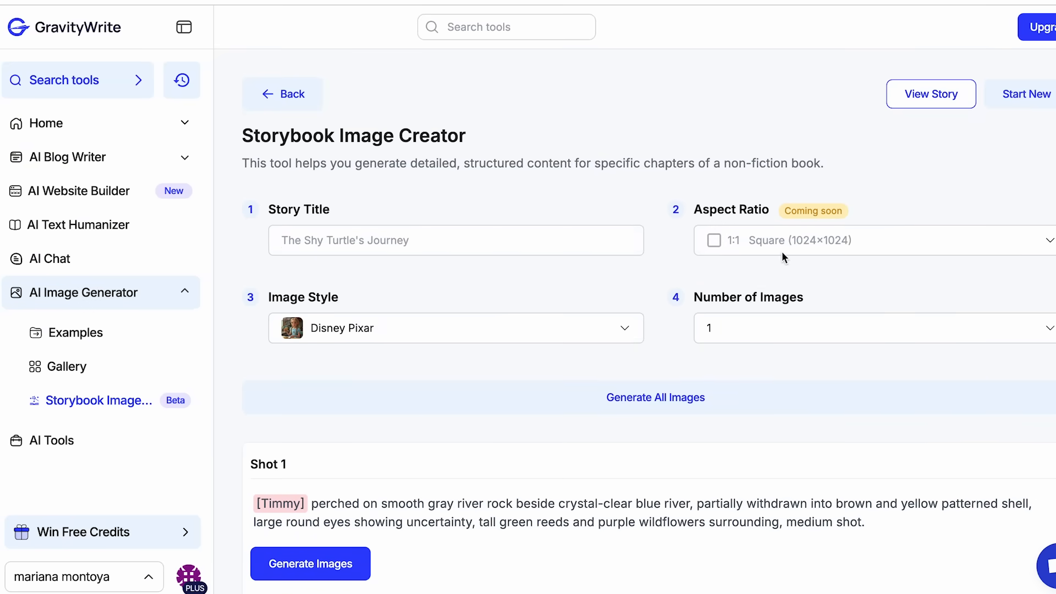
left_click(358, 331)
scroll(381, 376, "down", 1)
scroll(383, 379, "up", 1)
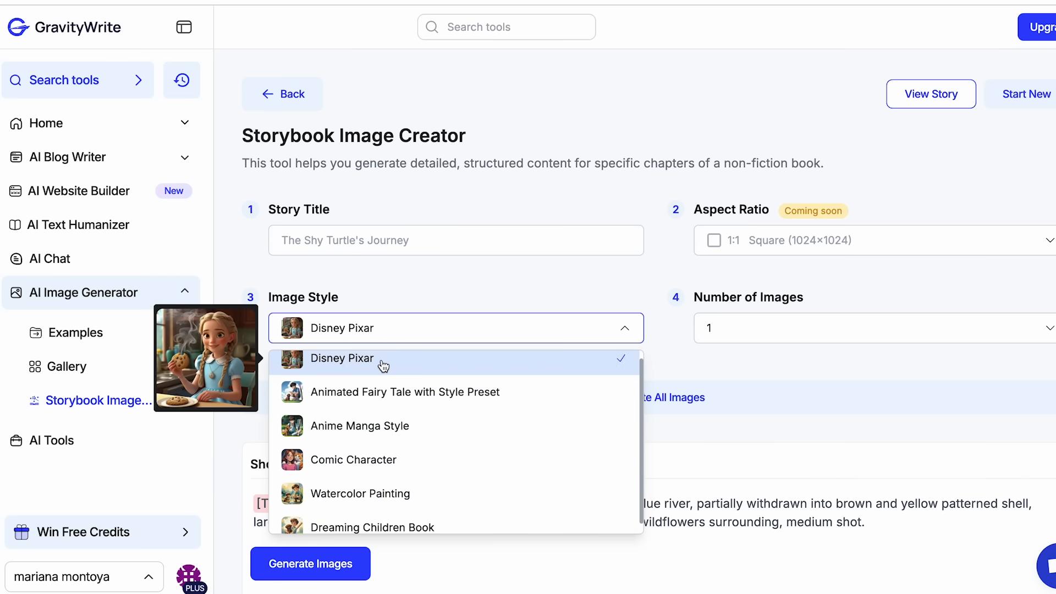
scroll(391, 467, "down", 1)
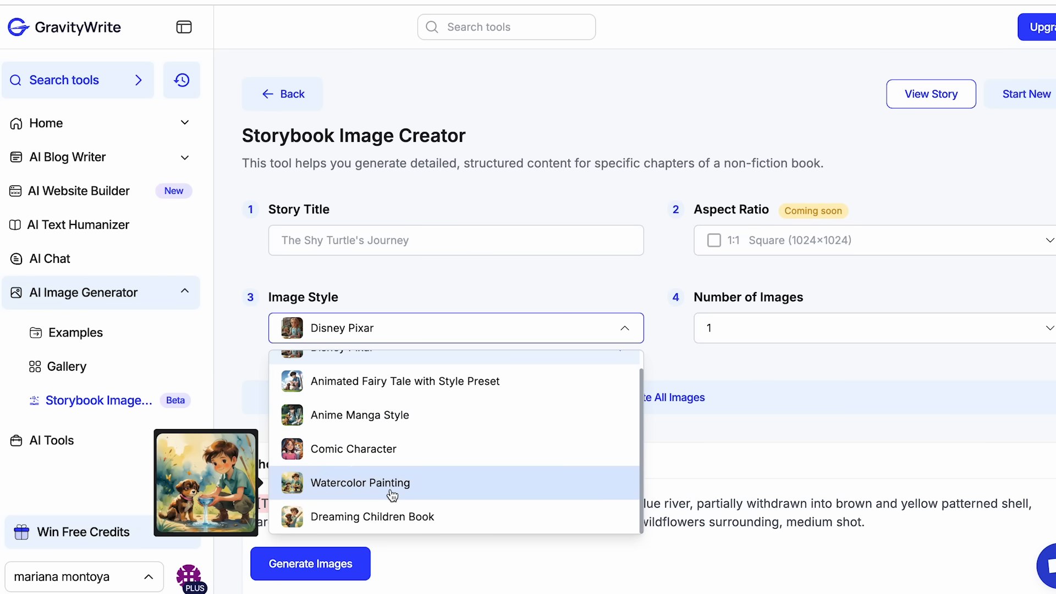
left_click(391, 493)
- Check the available image counts and keep the number of images per shot at 1
left_click(744, 330)
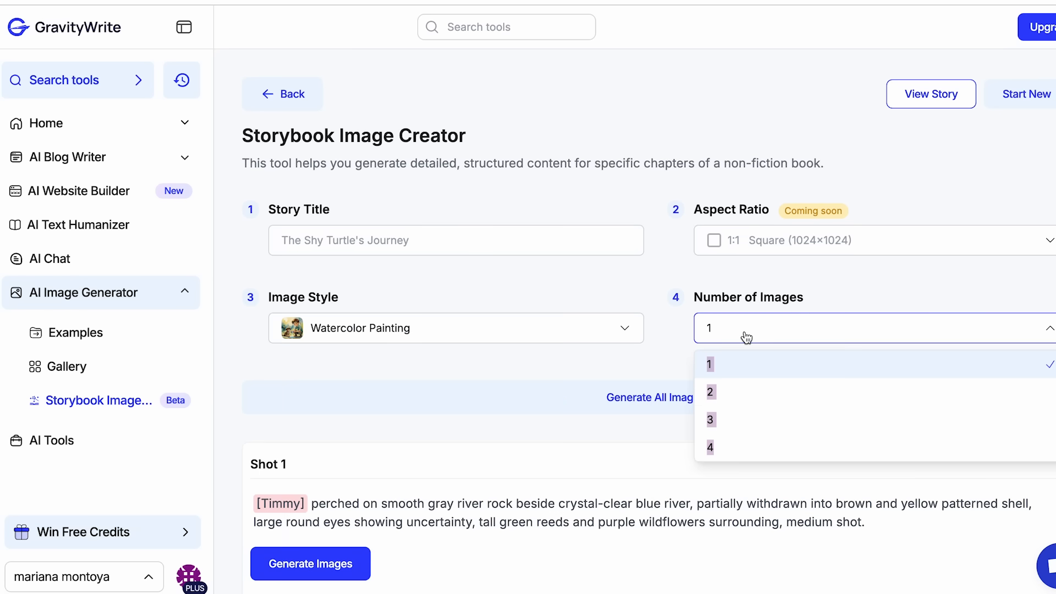
left_click(757, 330)
left_click(760, 330)
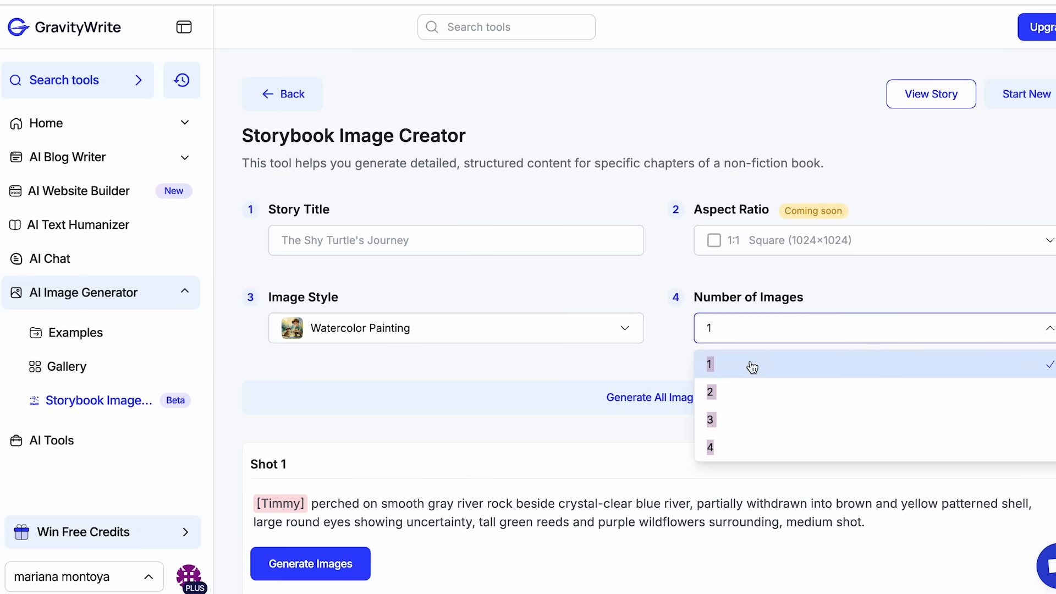
left_click(753, 360)
left_click(758, 339)
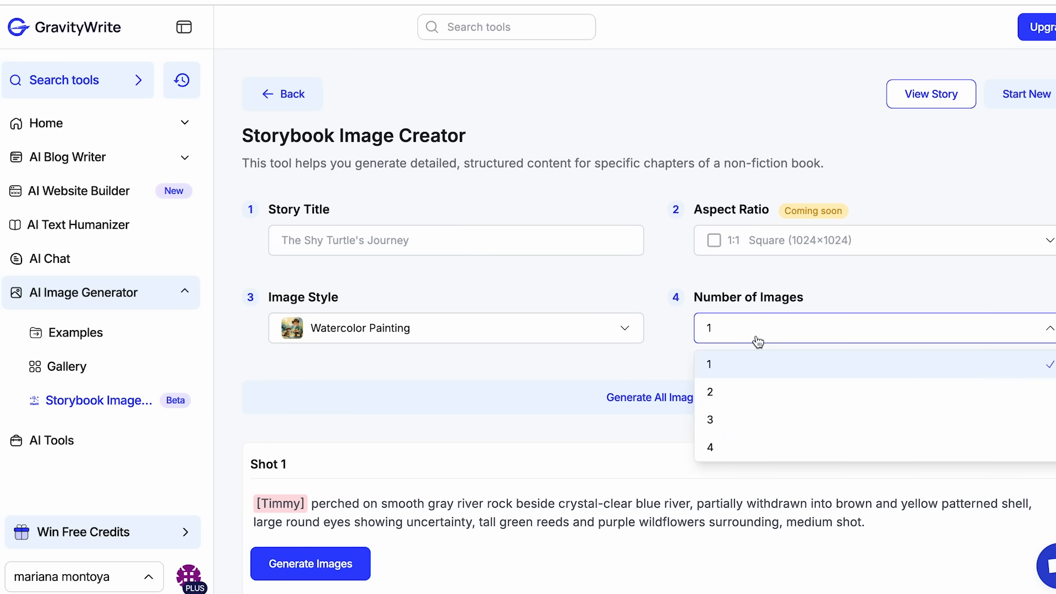
left_click(741, 369)
- Generate an image for Shot 1, the turtle perched on a river rock
scroll(740, 367, "down", 1)
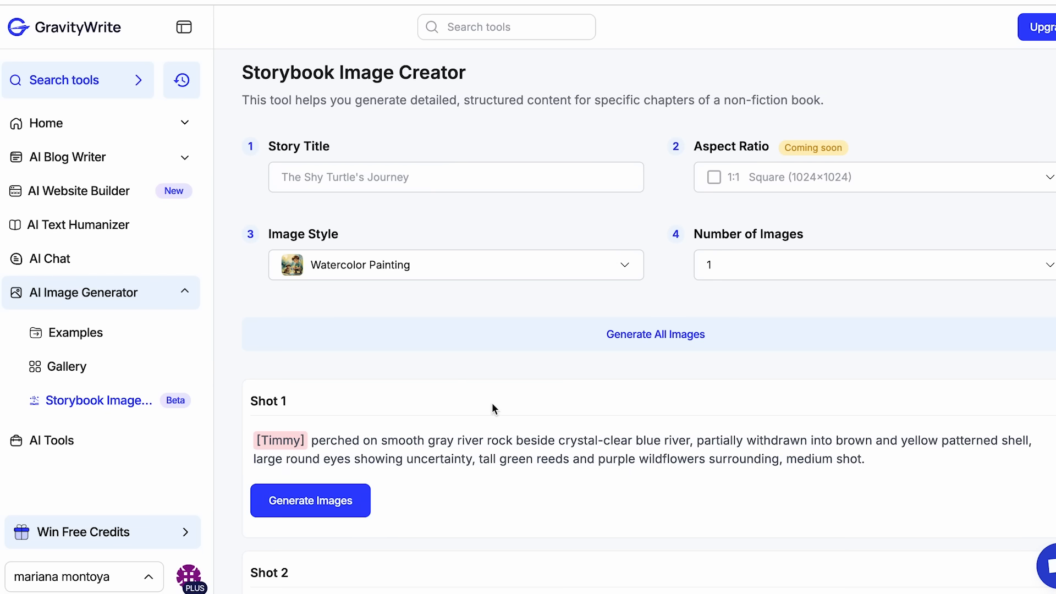
scroll(479, 341, "down", 5)
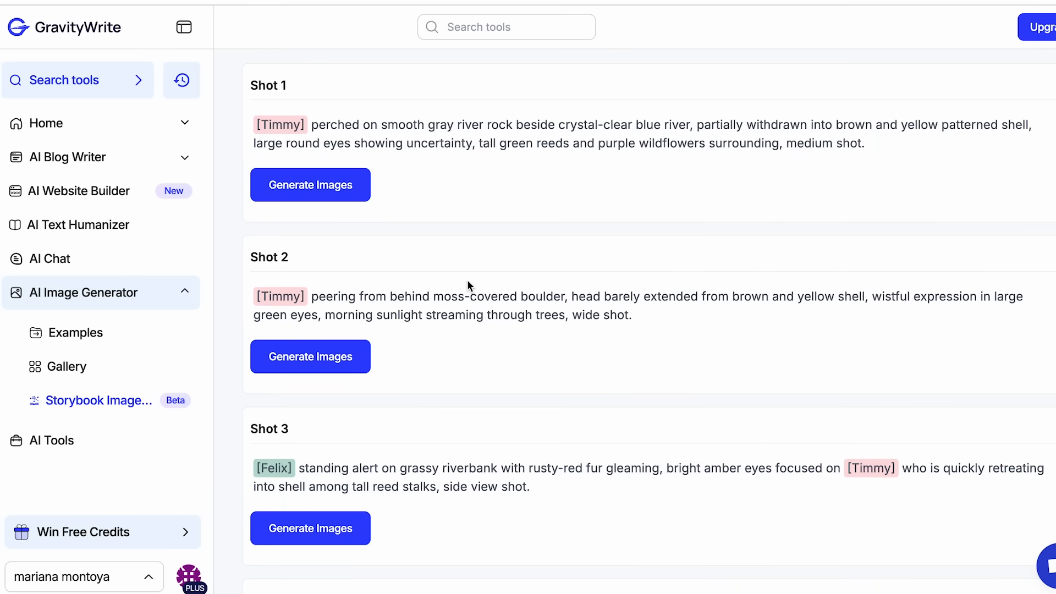
left_click(331, 186)
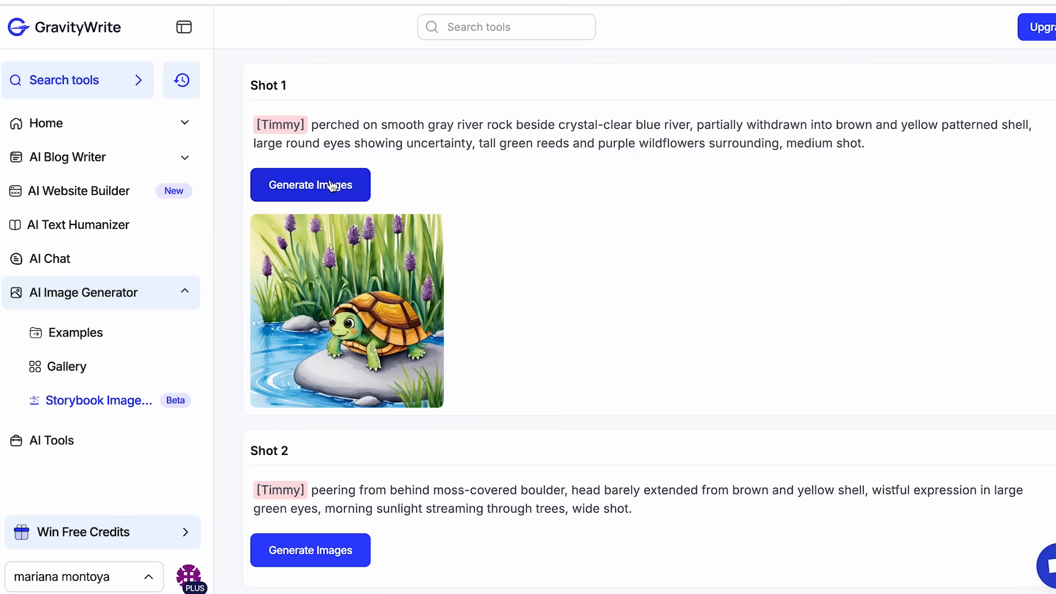
left_click(332, 186)
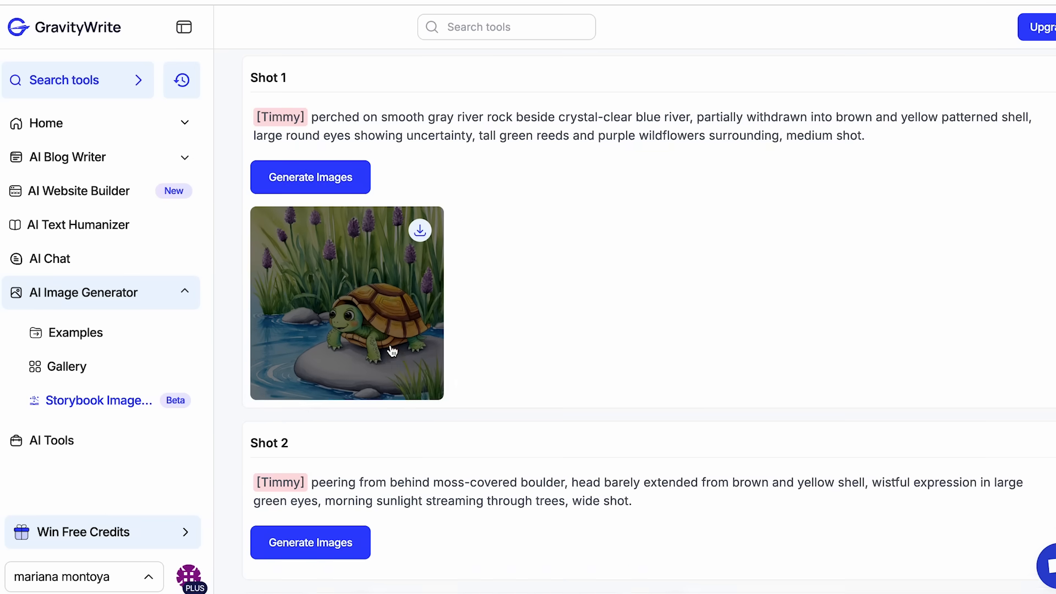
- Examine the Shot 1 image variations, enlarging the one of the turtle among purple wildflowers and closing it again
left_click(328, 323)
scroll(512, 380, "down", 5)
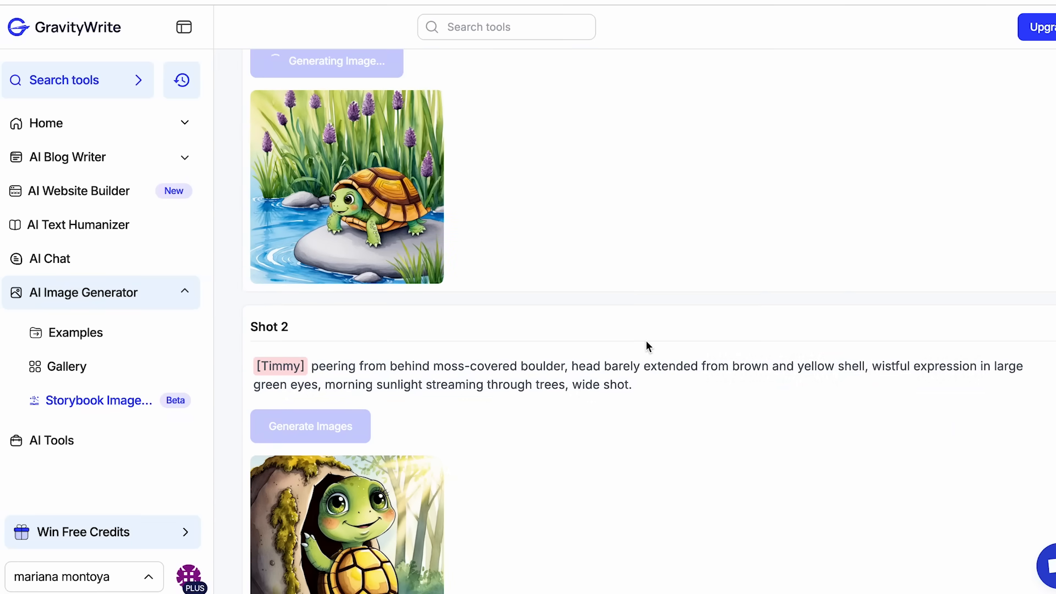
scroll(646, 341, "up", 2)
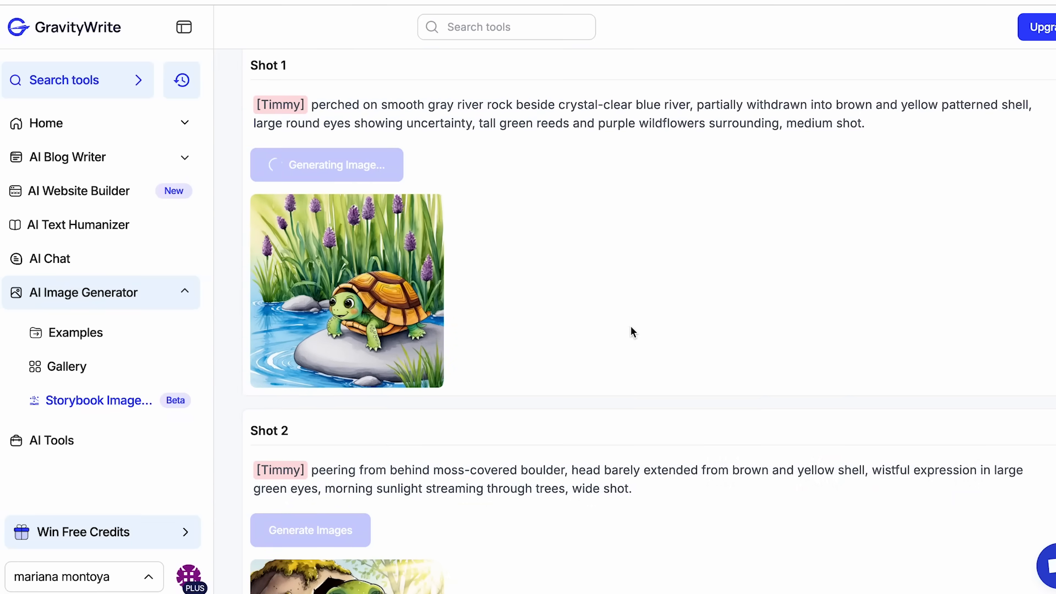
scroll(550, 369, "up", 2)
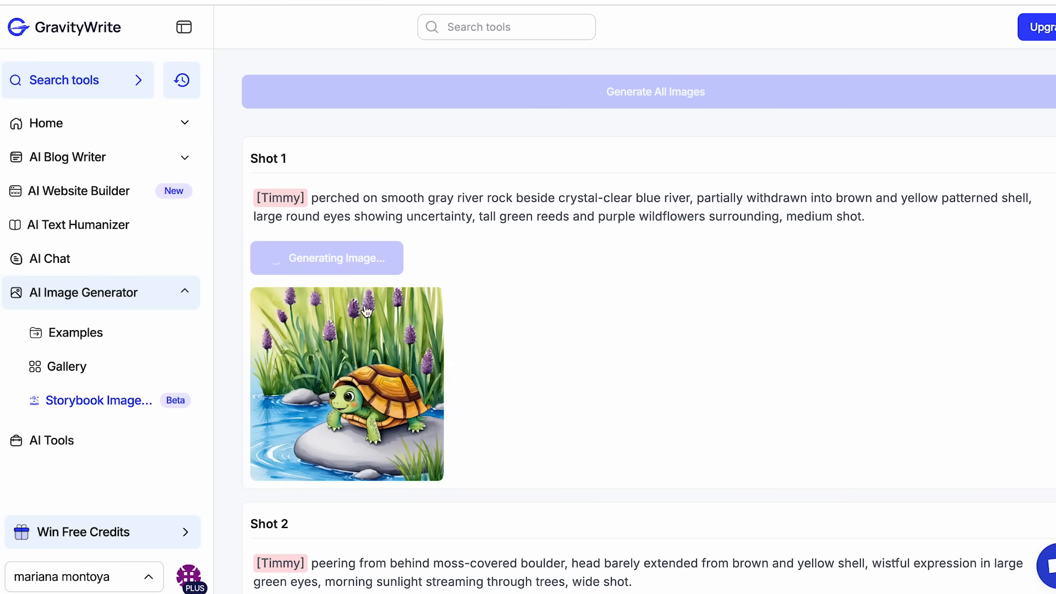
scroll(455, 369, "down", 5)
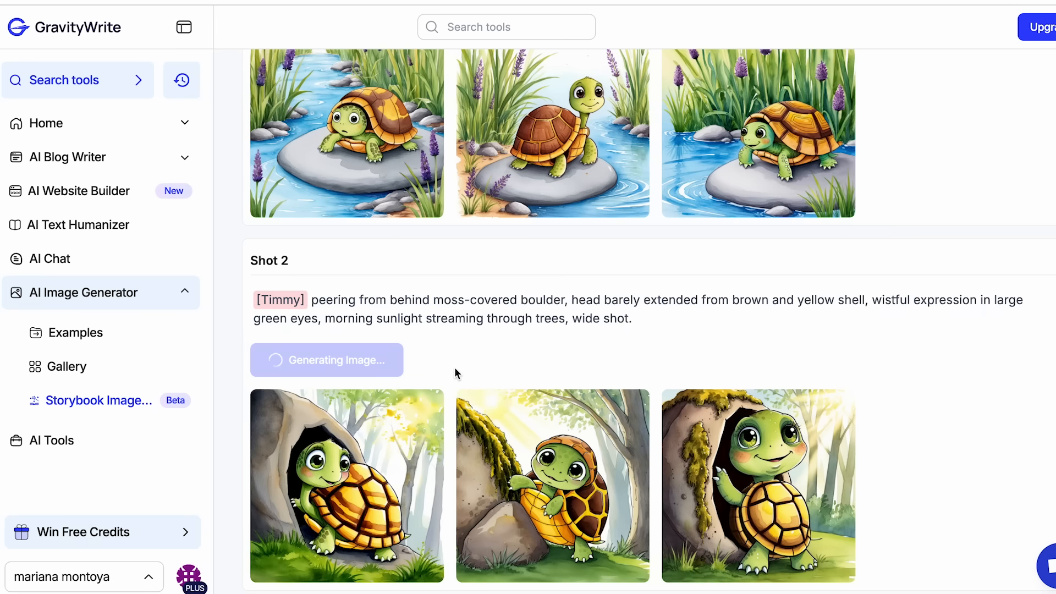
scroll(455, 367, "up", 1)
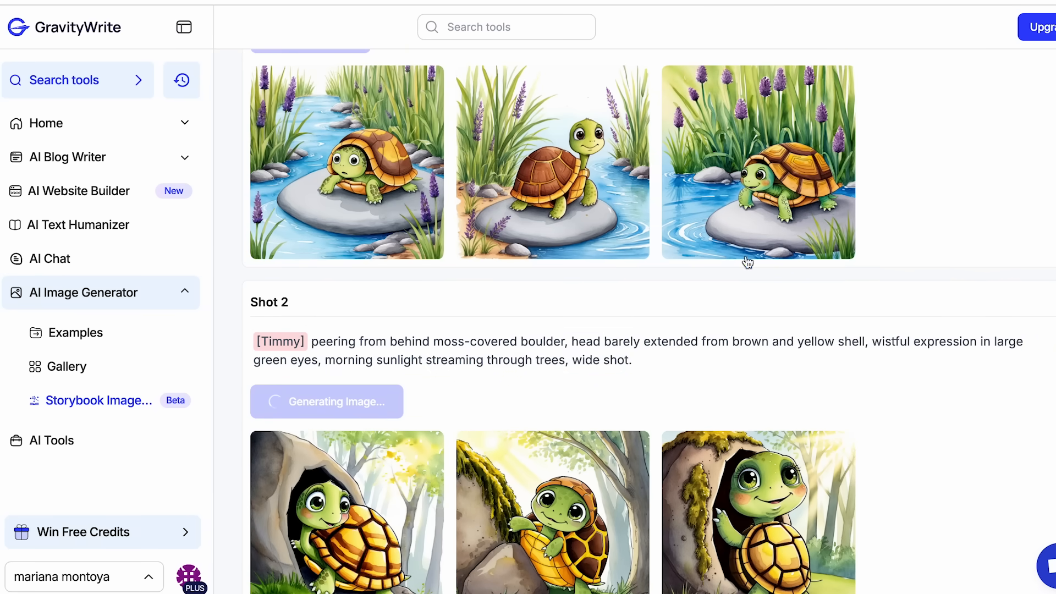
left_click(758, 186)
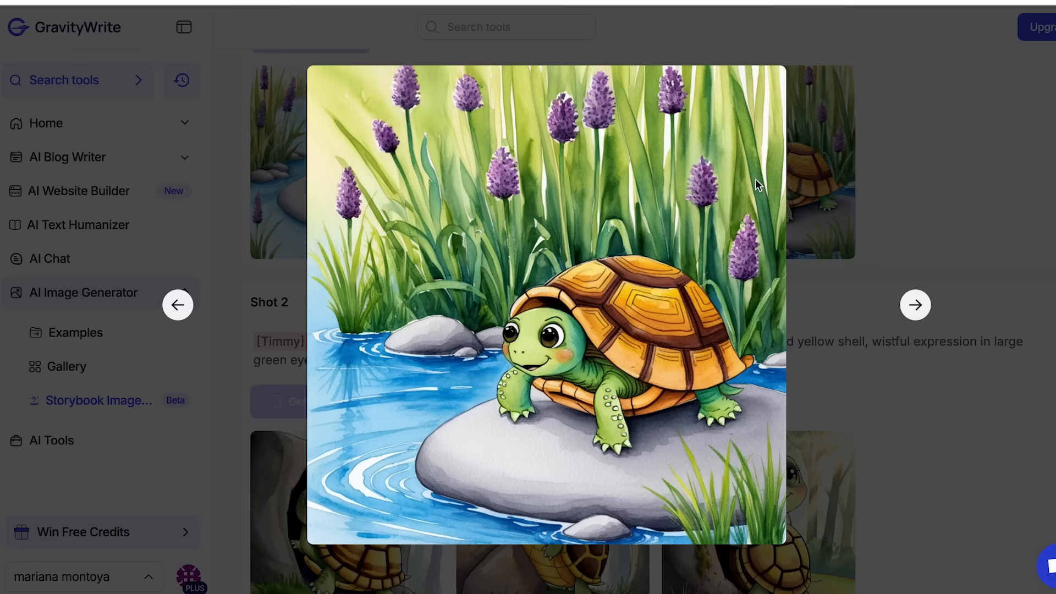
left_click(910, 177)
- Compare the Shot 2 image variations of the turtle by the mossy boulder, enlarging one of them
scroll(698, 371, "down", 3)
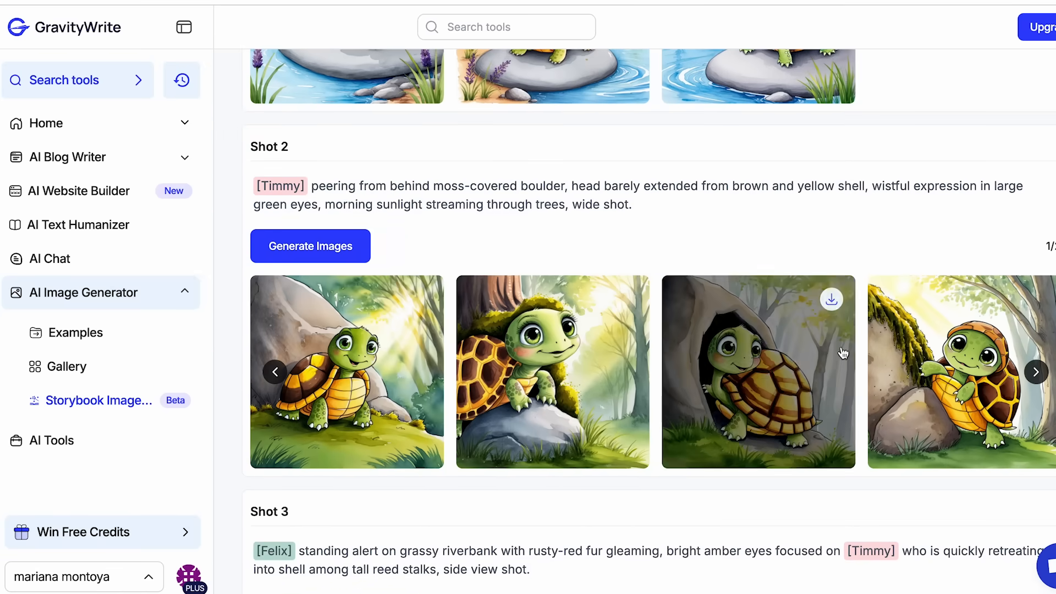
scroll(571, 265, "up", 3)
scroll(612, 374, "down", 2)
left_click(715, 416)
left_click(872, 196)
scroll(787, 312, "up", 2)
scroll(787, 312, "down", 3)
scroll(787, 312, "down", 3)
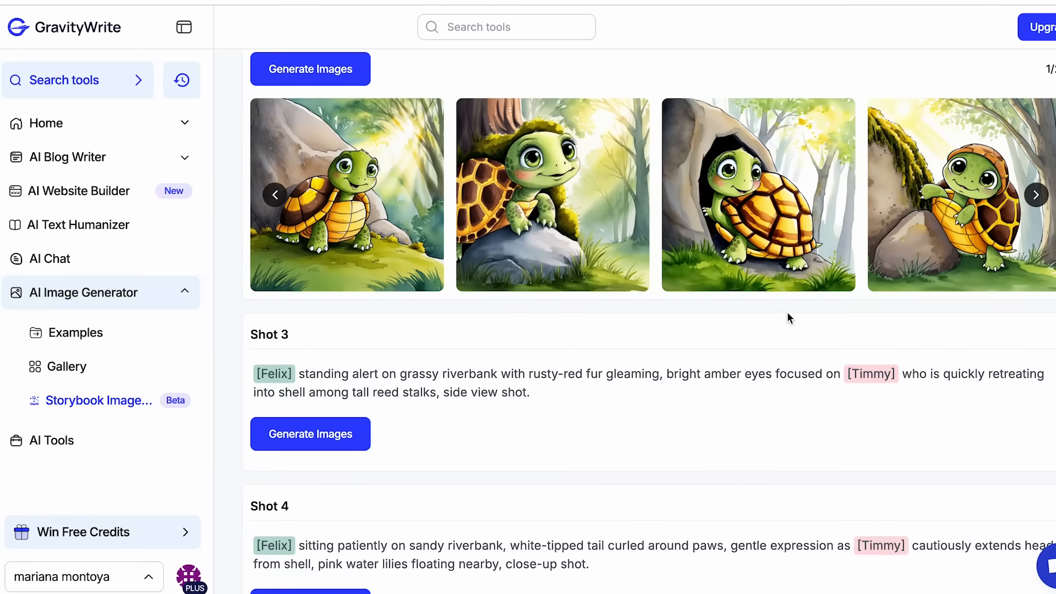
- Look through the remaining shot descriptions down to Shot 10 and check the generation settings above Shot 1
scroll(786, 312, "down", 4)
scroll(787, 312, "down", 15)
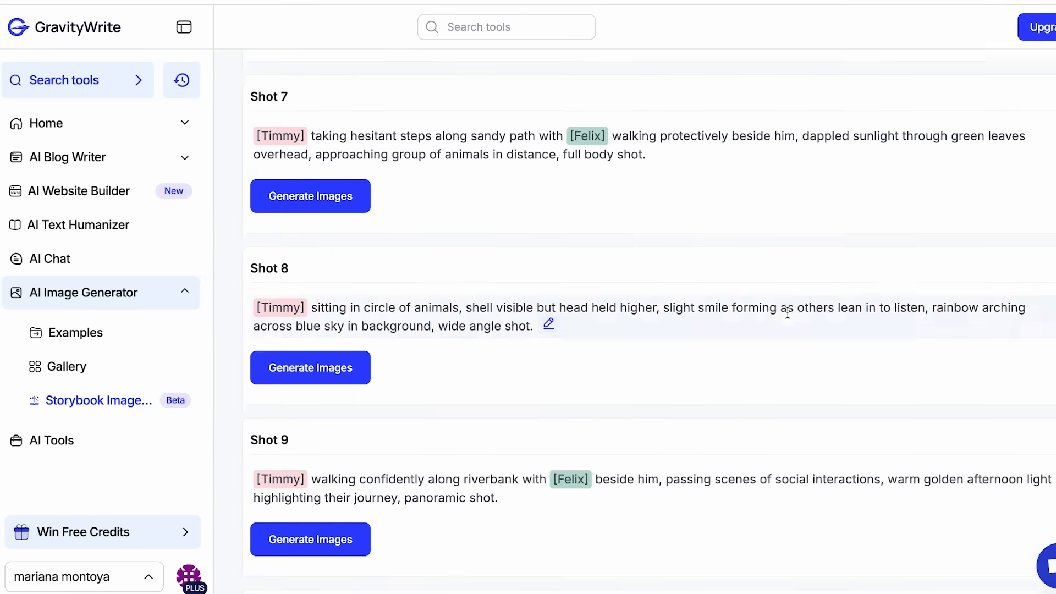
scroll(787, 311, "up", 15)
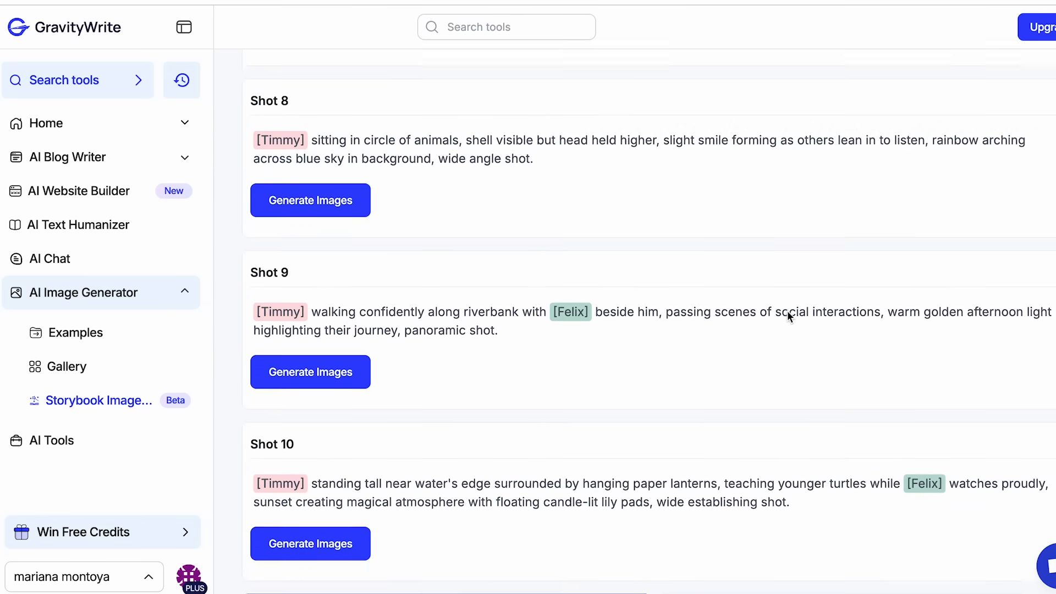
scroll(562, 404, "up", 9)
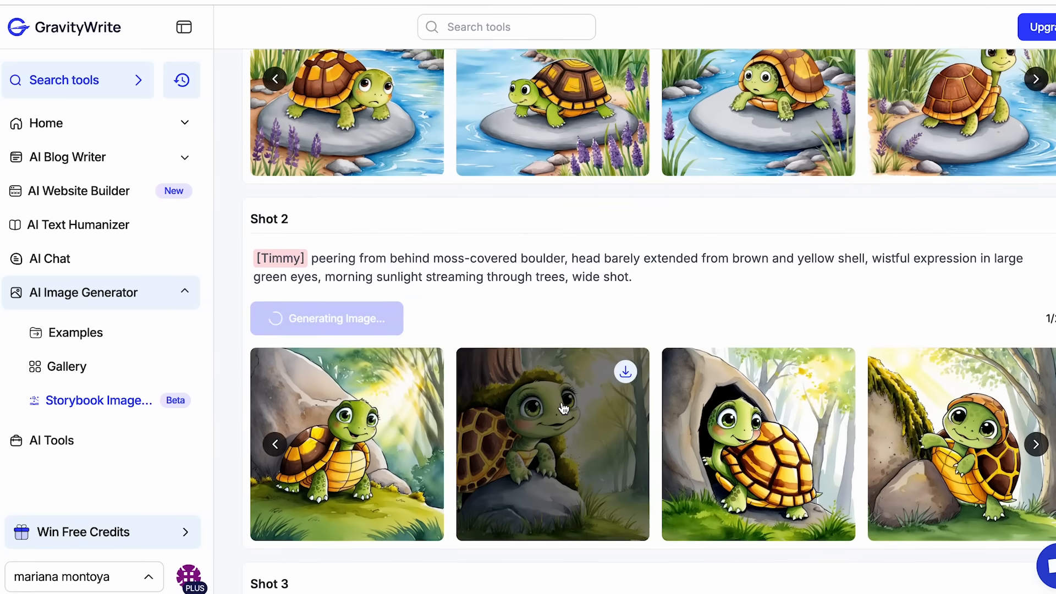
scroll(563, 408, "up", 3)
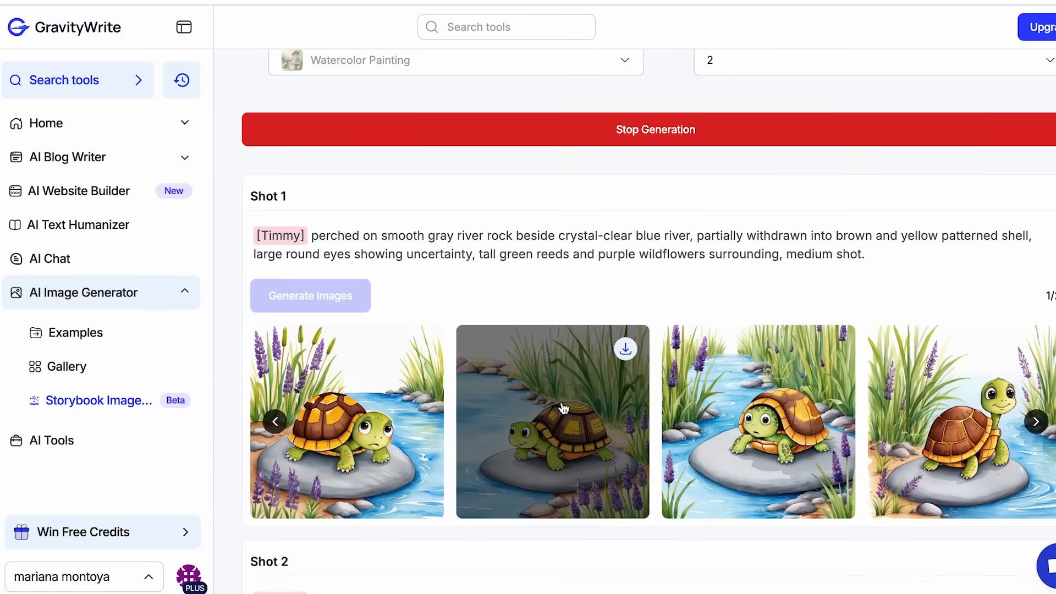
scroll(563, 408, "down", 2)
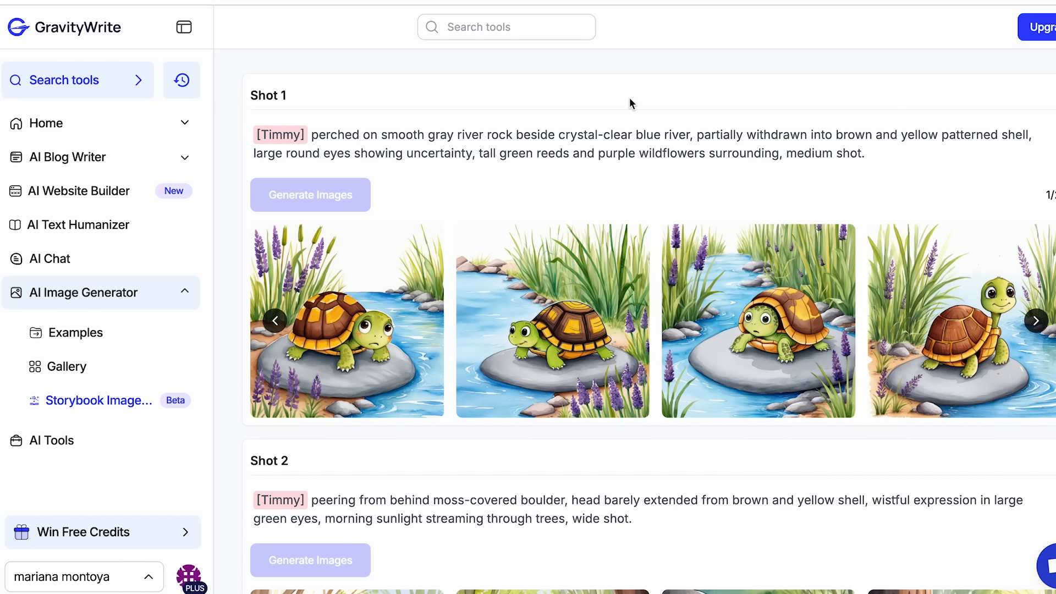
scroll(659, 305, "up", 7)
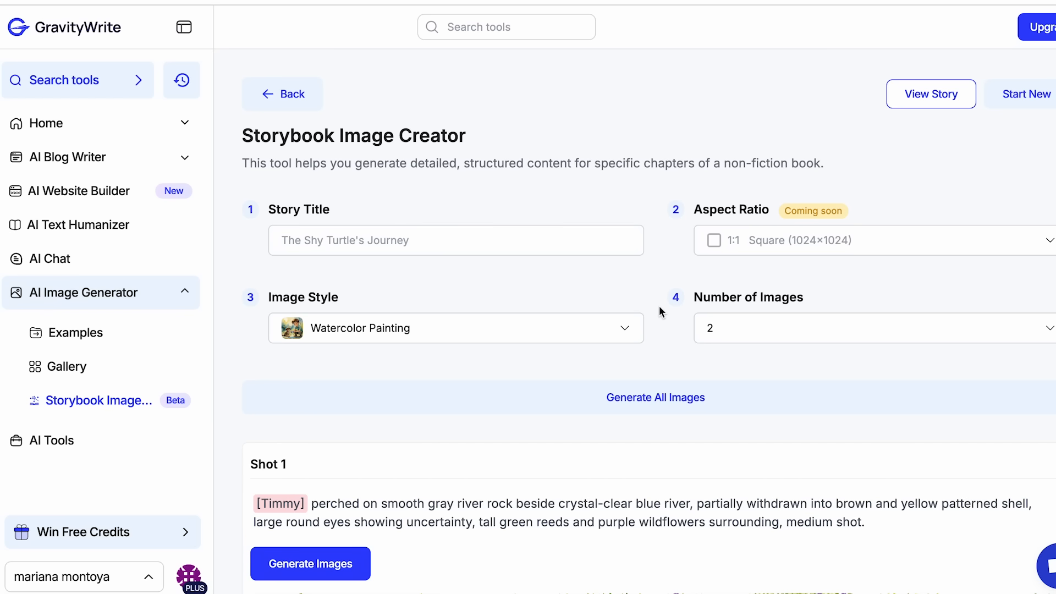
scroll(659, 306, "down", 7)
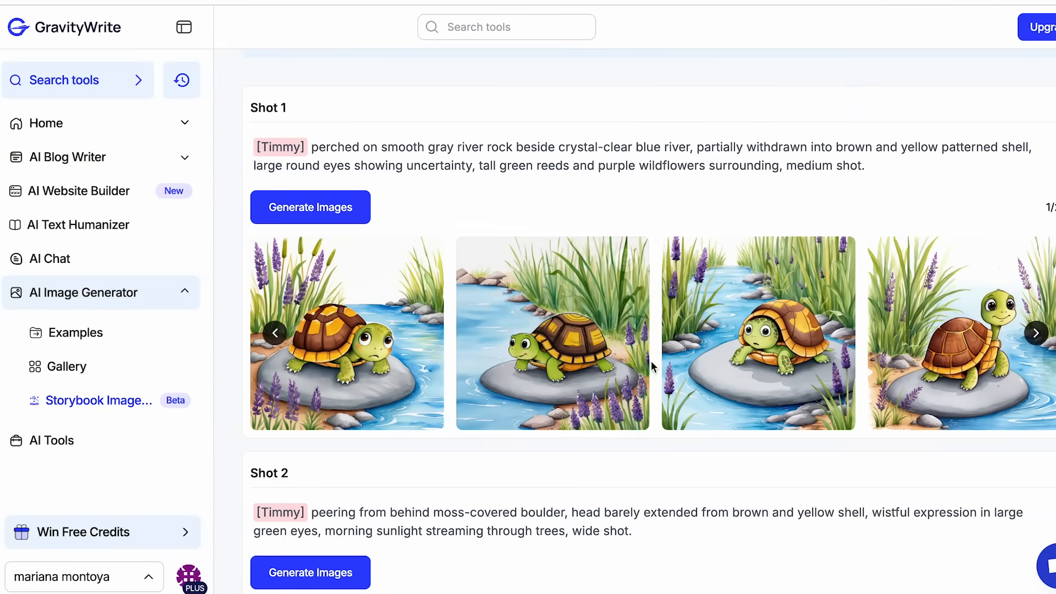
- Enlarge the second, fourth and third Shot 1 images one after another to compare the turtle's appearance
left_click(571, 360)
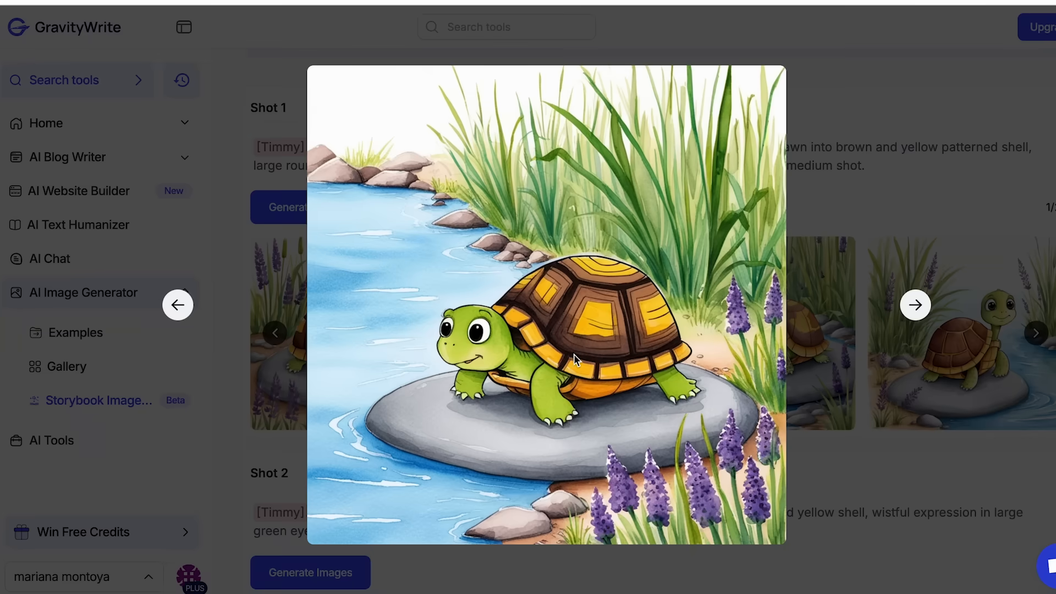
left_click(927, 156)
left_click(1000, 324)
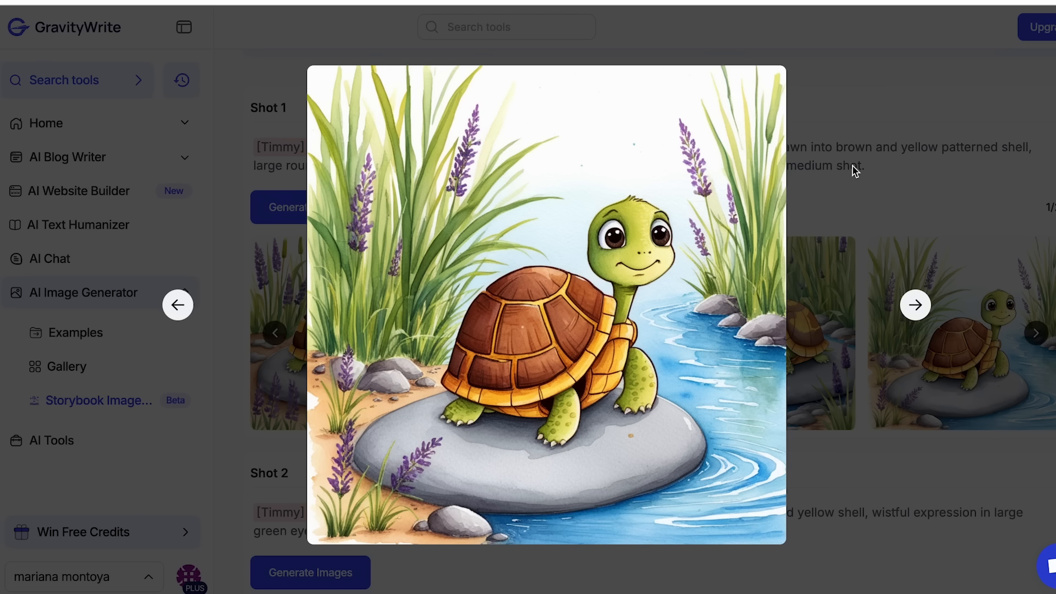
left_click(857, 164)
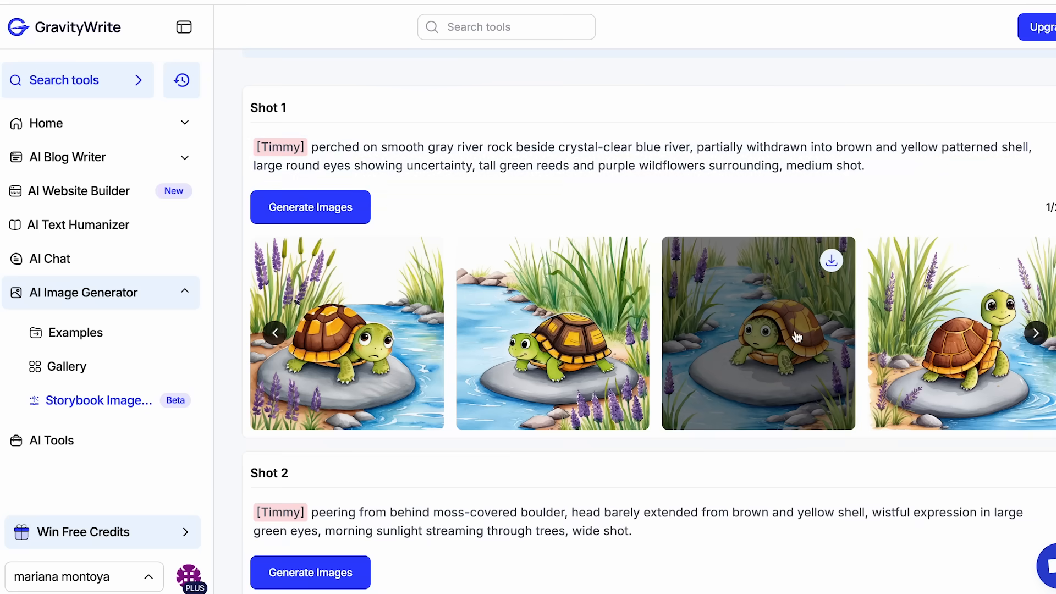
left_click(844, 273)
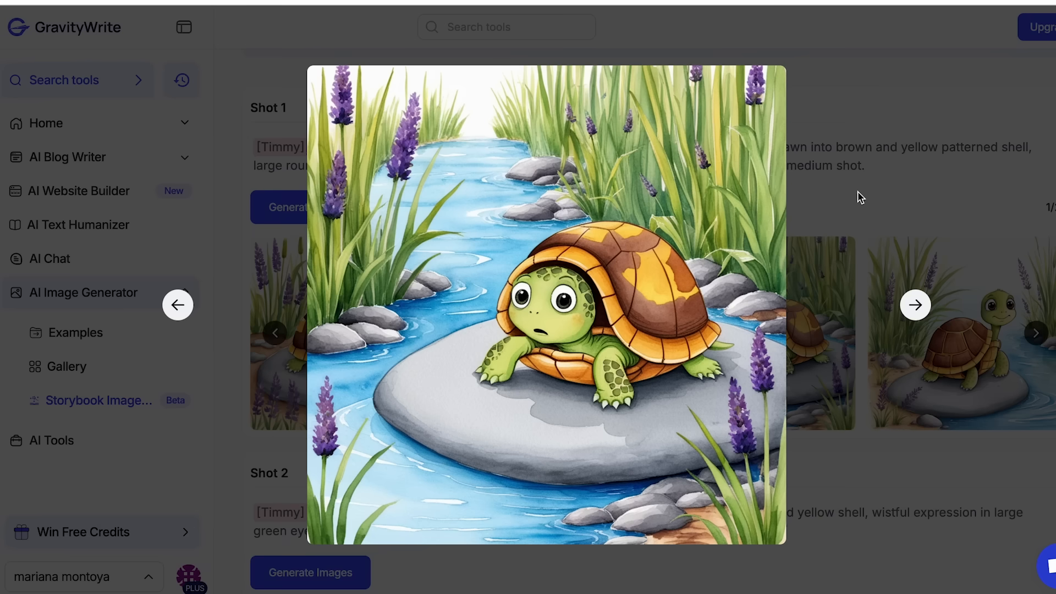
left_click(830, 128)
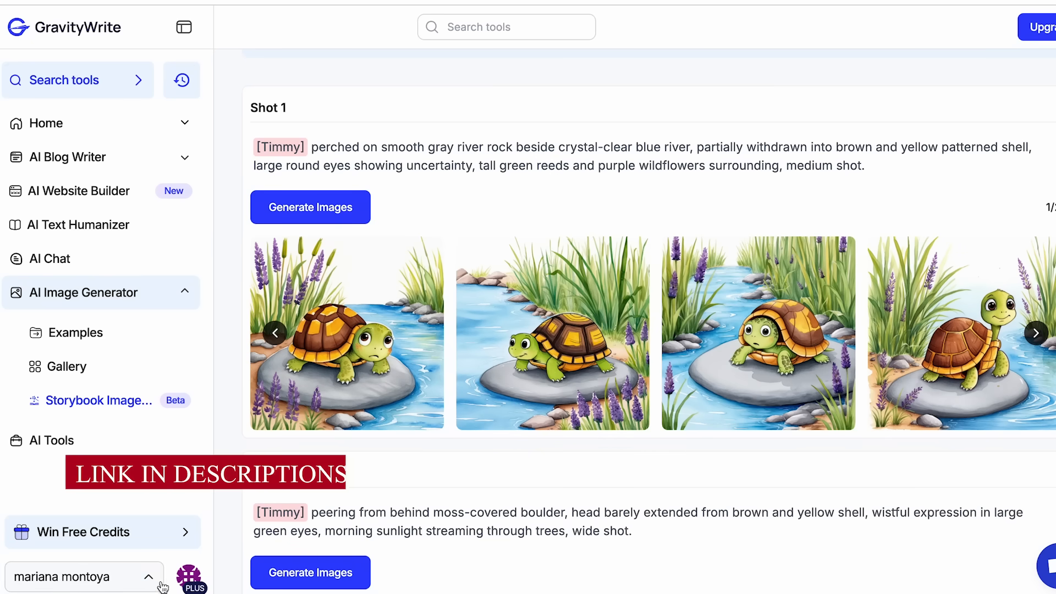
- Open the account details for the signed-in profile
left_click(138, 574)
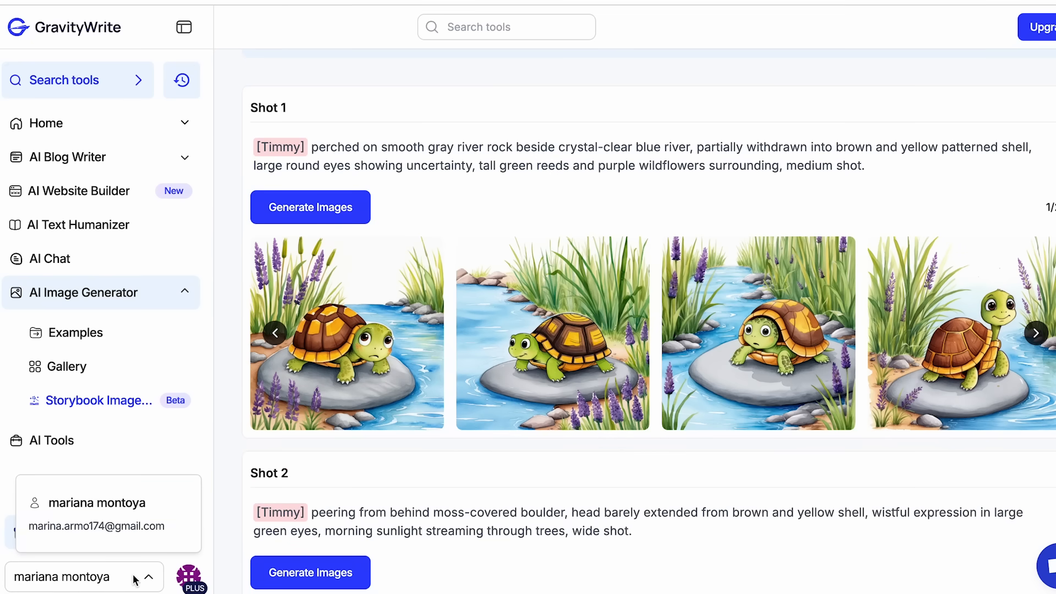